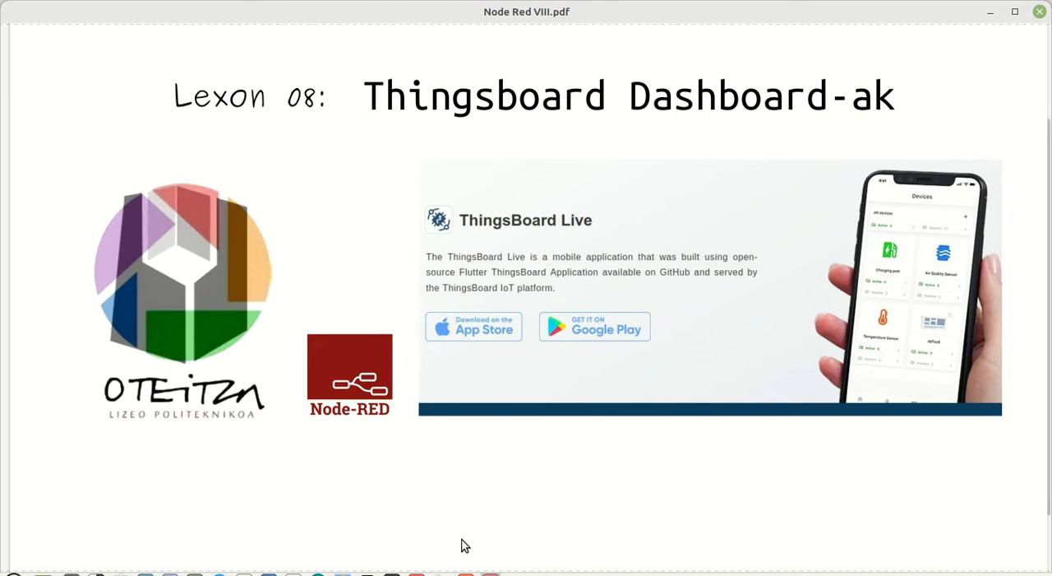
# Step: Switch from the PDF to Firefox and examine the Node-RED flow feeding the v1/devices/me/telemetry node
pyautogui.click(991, 12)
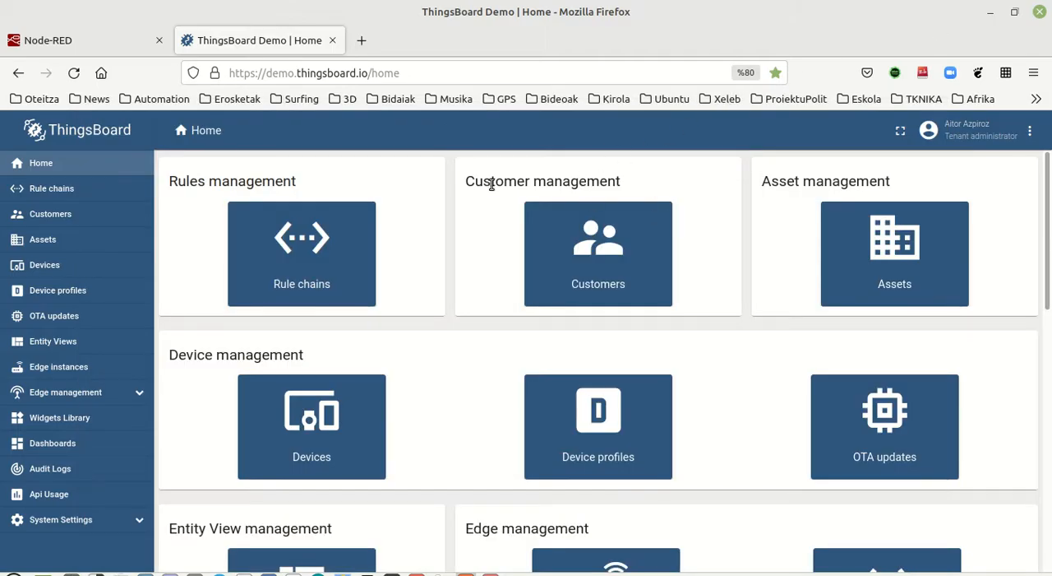
pyautogui.click(121, 49)
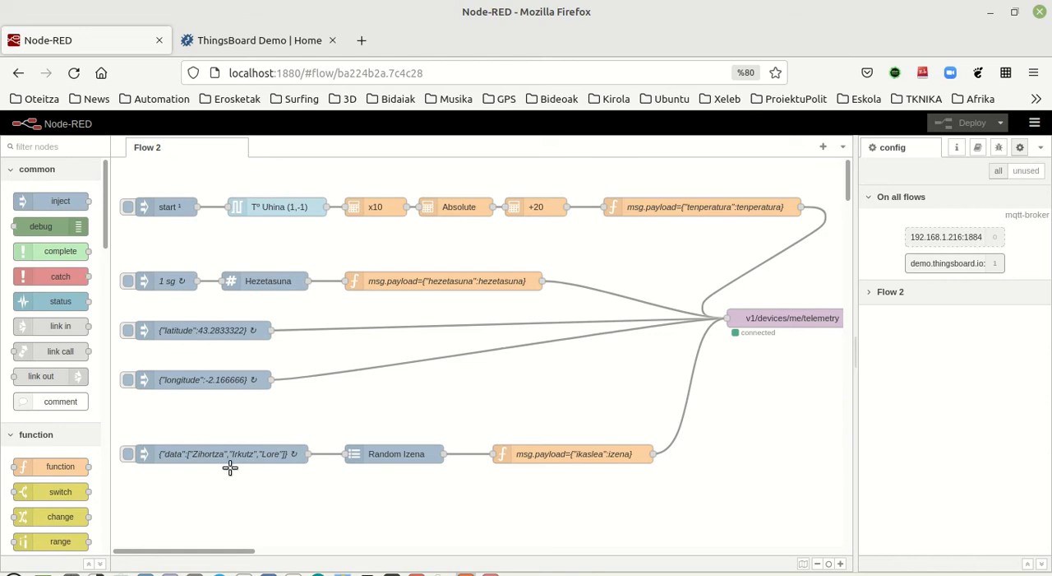
pyautogui.click(237, 43)
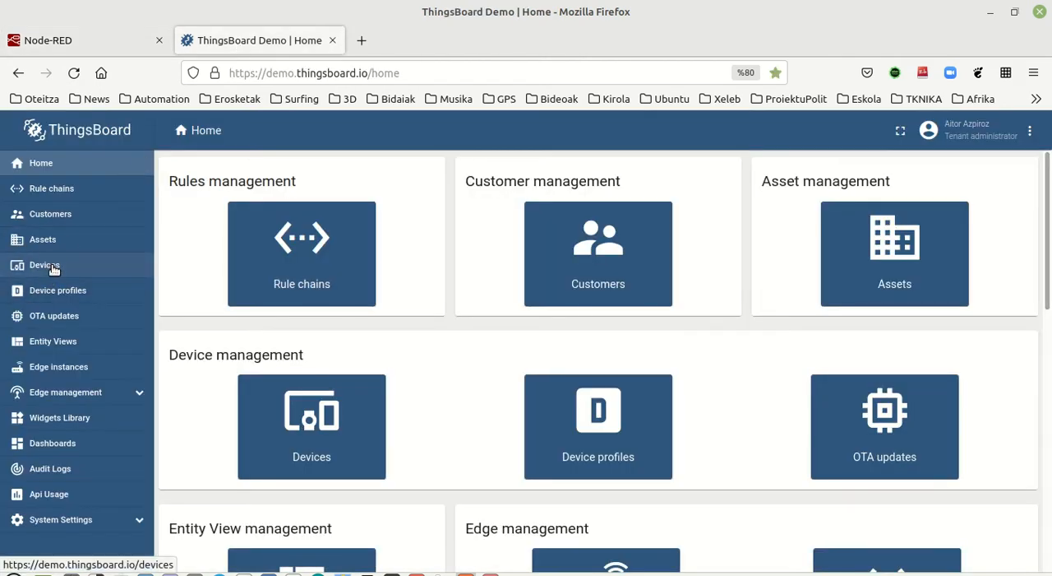
pyautogui.click(77, 33)
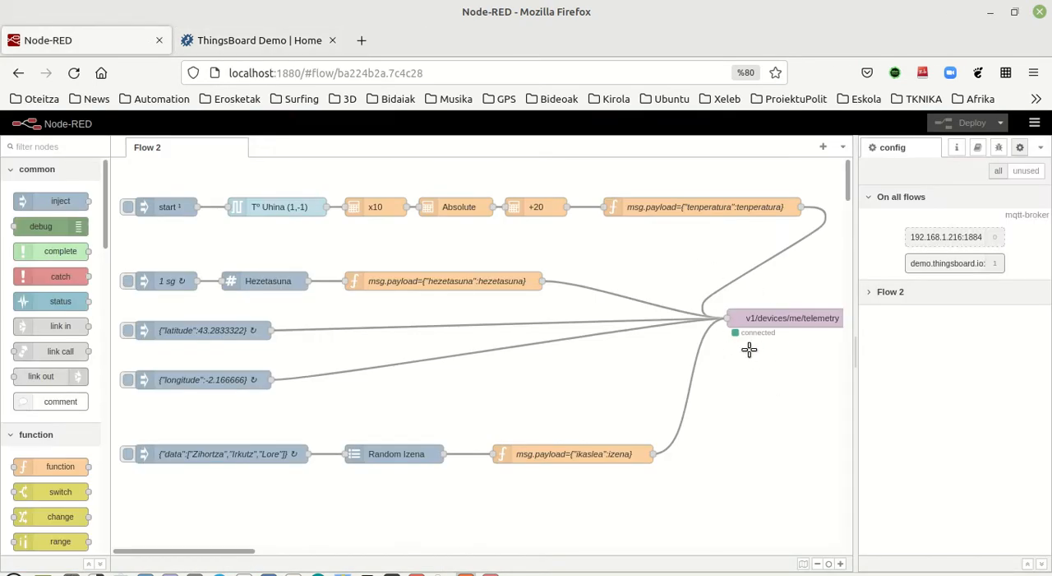
# Step: In ThingsBoard, view the latest telemetry of the existing device and close its details
pyautogui.click(251, 41)
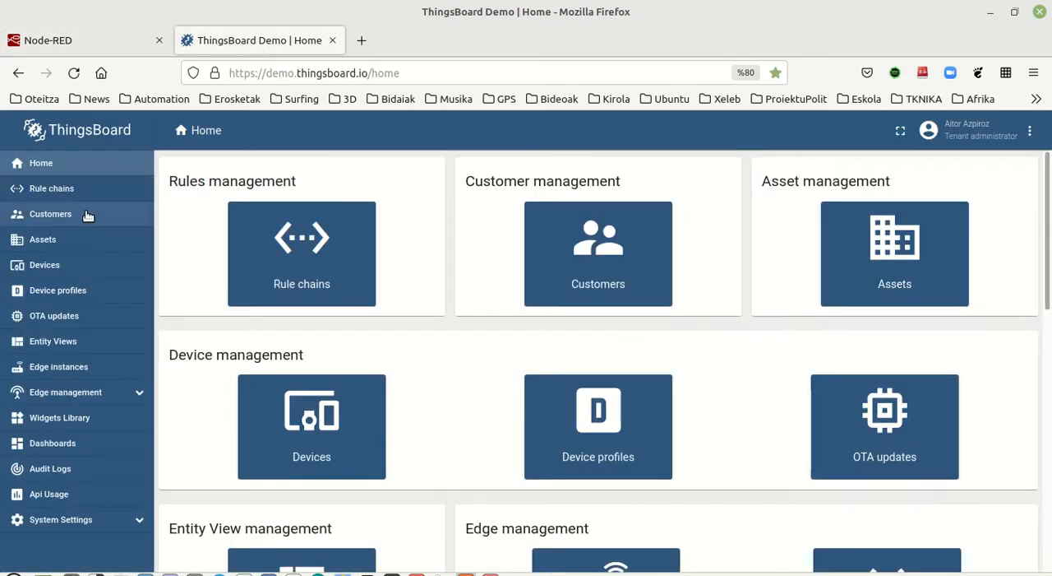
pyautogui.click(52, 271)
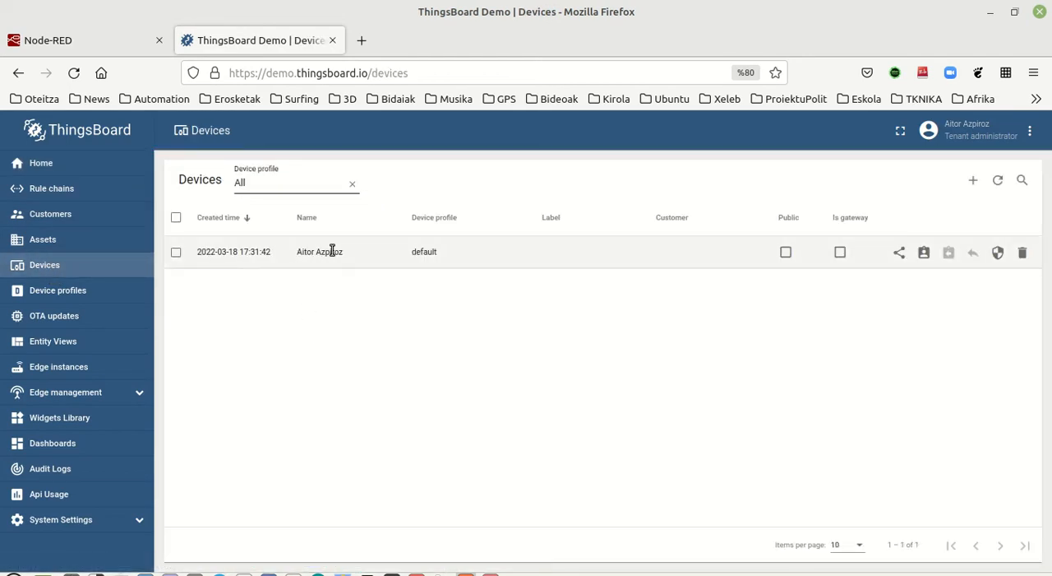
pyautogui.click(332, 250)
pyautogui.click(643, 226)
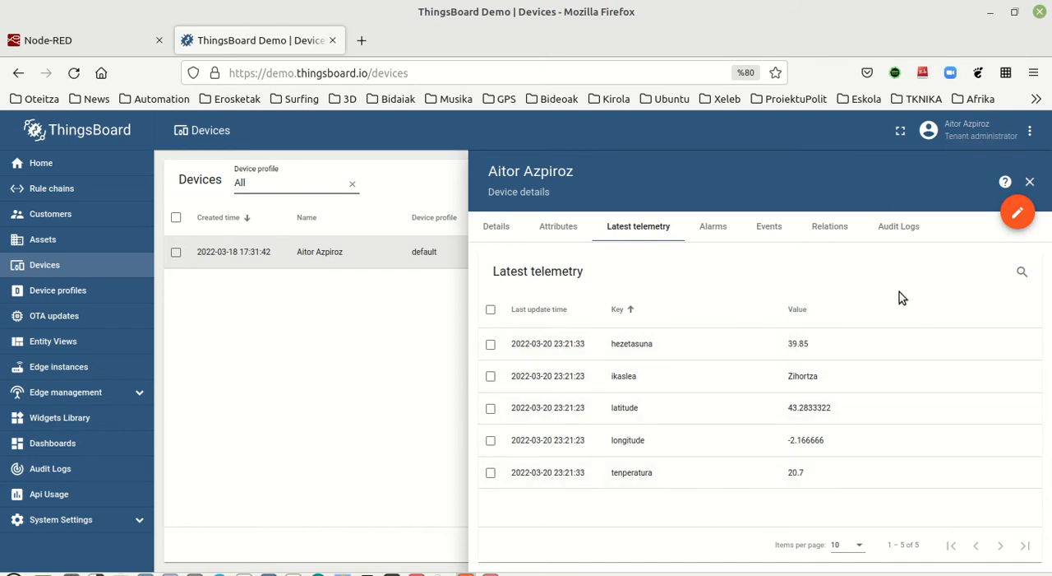
pyautogui.click(1030, 182)
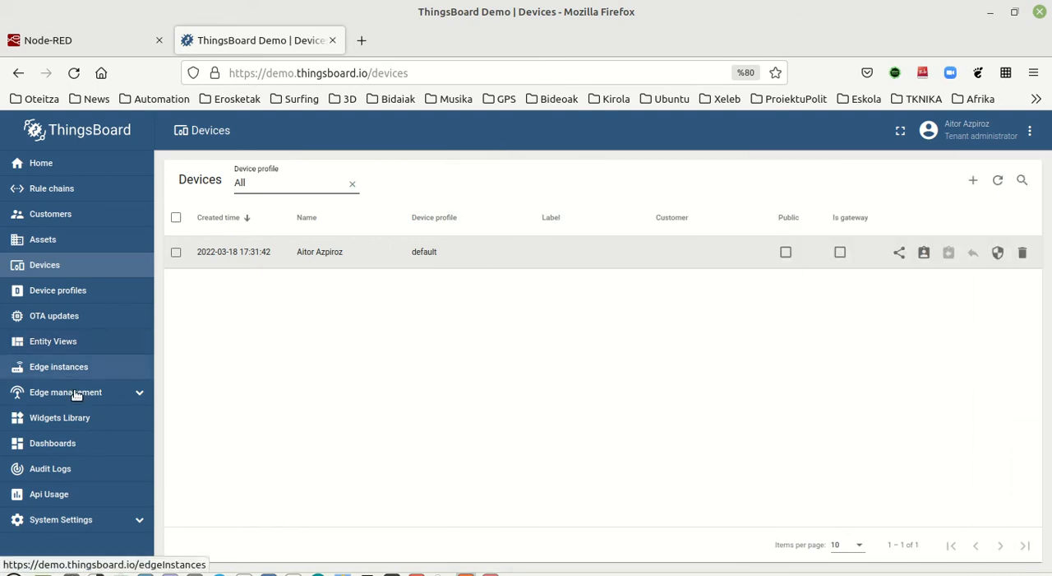
# Step: Open the existing dashboard and zoom out its Kokapena map two levels to review the widgets
pyautogui.click(49, 446)
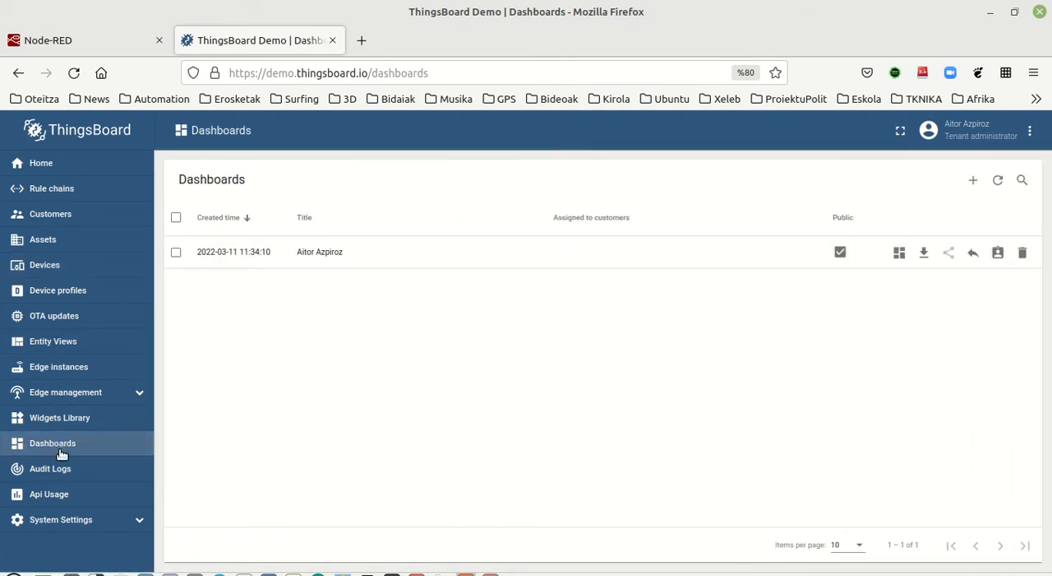
pyautogui.click(322, 254)
pyautogui.click(542, 257)
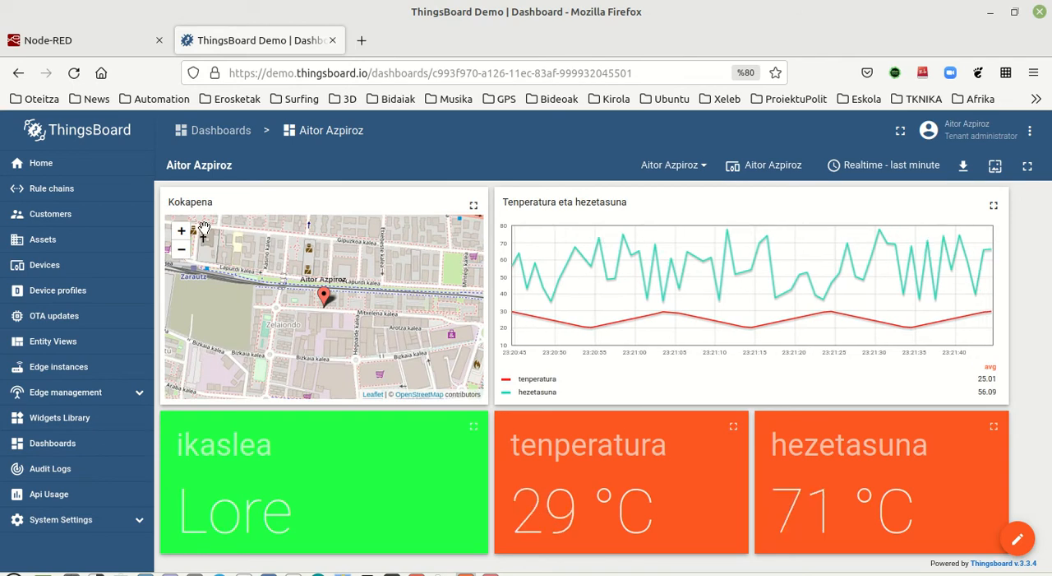
pyautogui.click(182, 250)
pyautogui.click(181, 250)
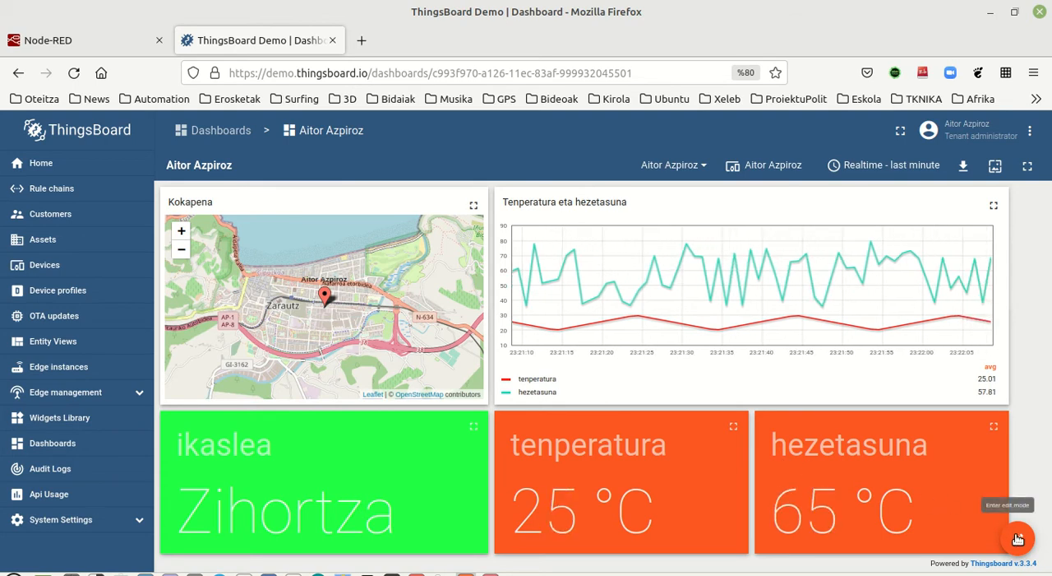
# Step: Delete the existing dashboard from the dashboards list
pyautogui.click(74, 448)
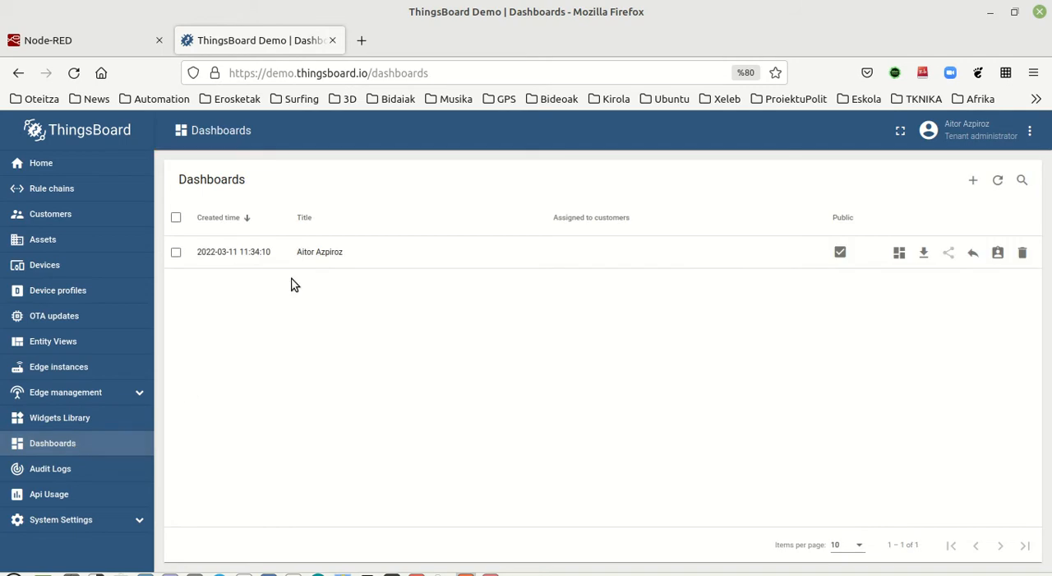
pyautogui.click(1022, 253)
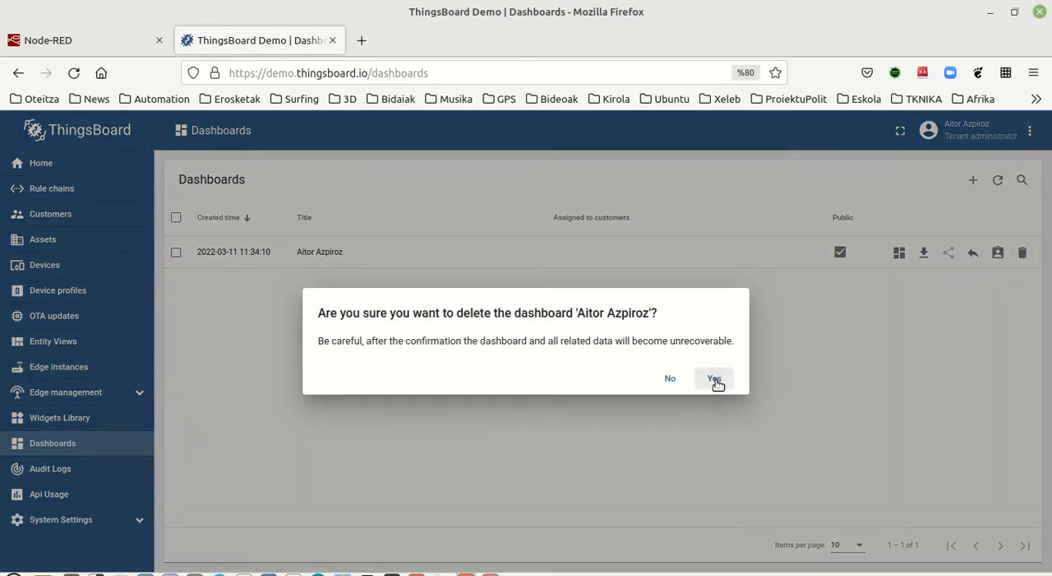
pyautogui.click(721, 380)
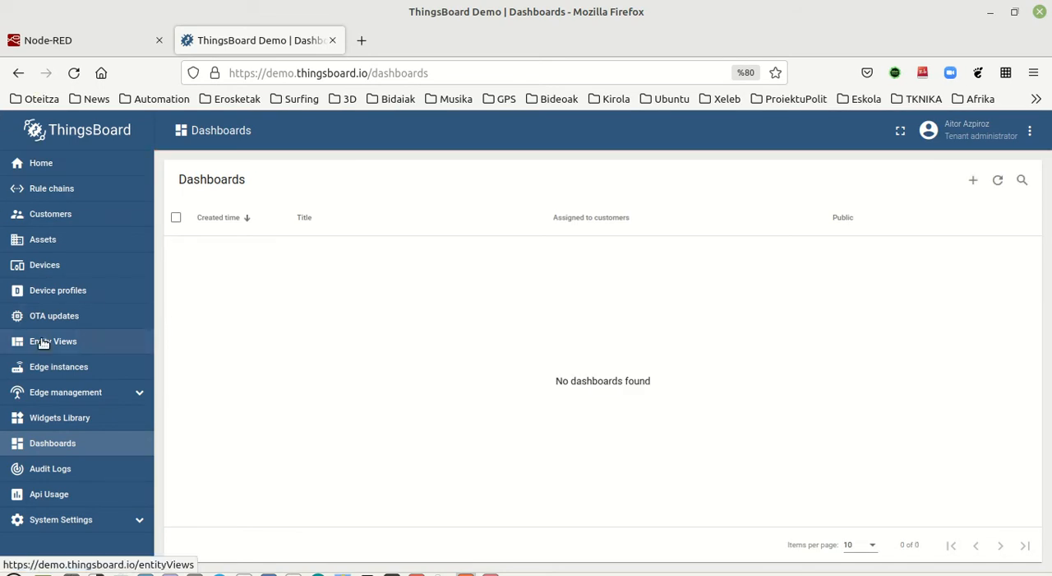
# Step: Check the telemetry keys still arriving at the device, such as hezetasuna, ikaslea, latitude, longitude and tenperatura
pyautogui.click(51, 265)
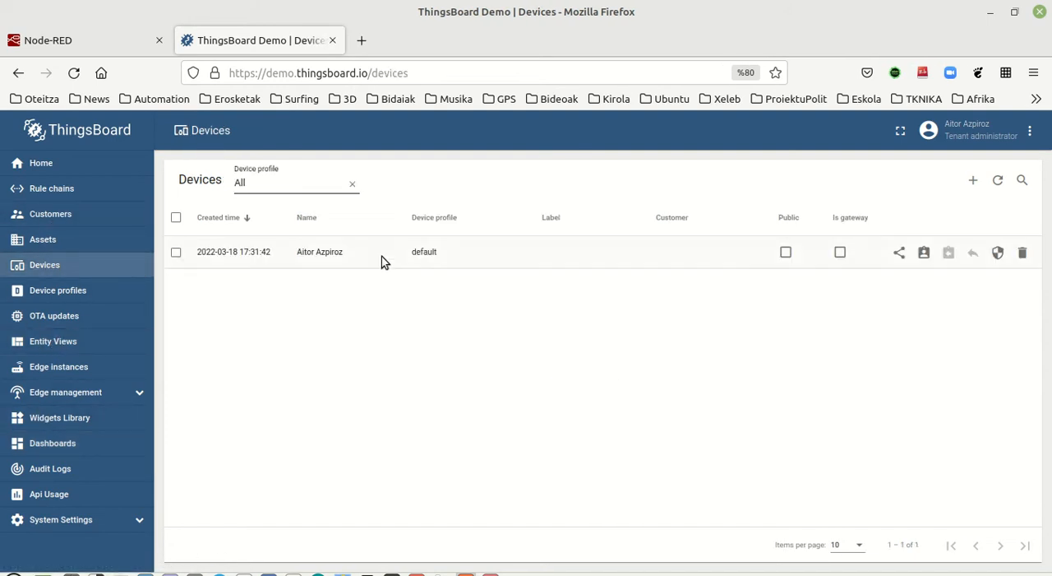
pyautogui.click(316, 251)
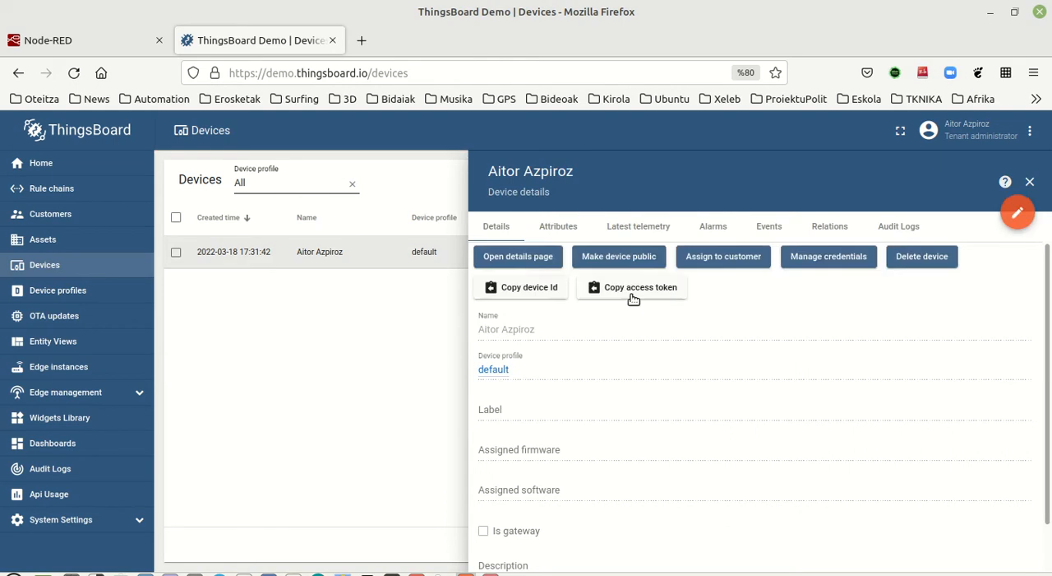
pyautogui.click(633, 228)
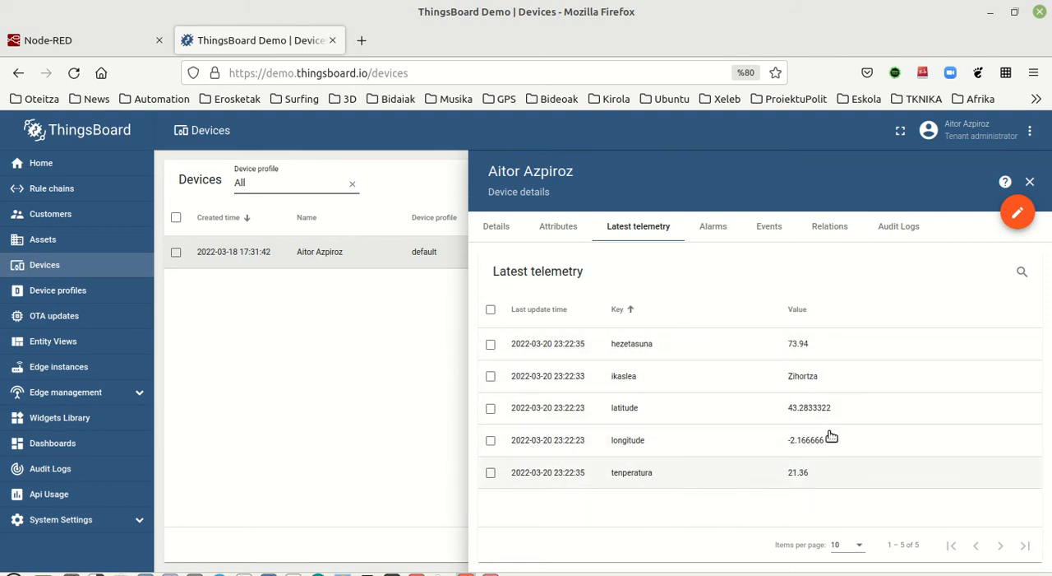
# Step: Create a new dashboard titled with the owner's full name
pyautogui.click(56, 449)
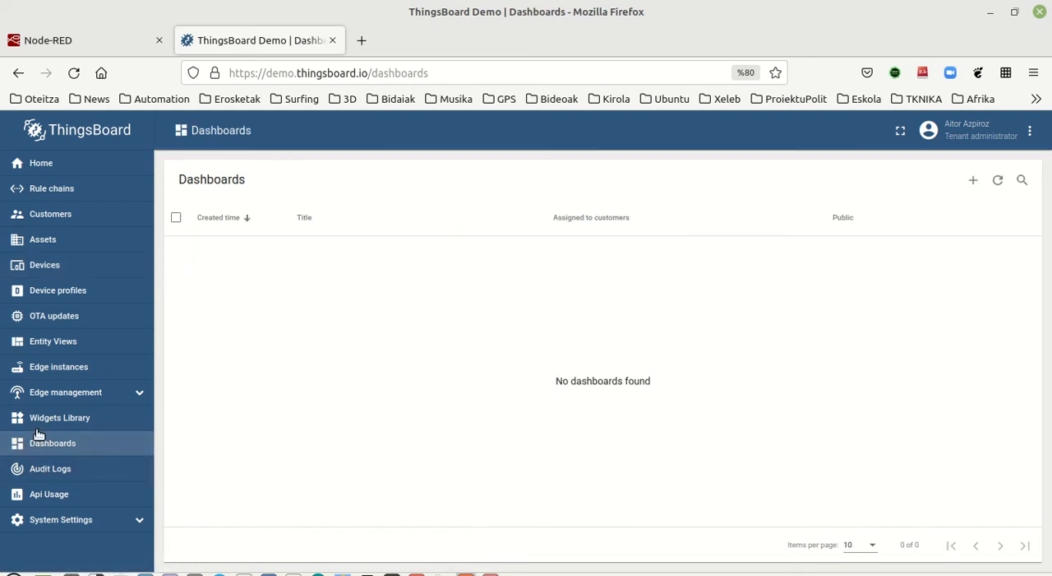
pyautogui.click(970, 180)
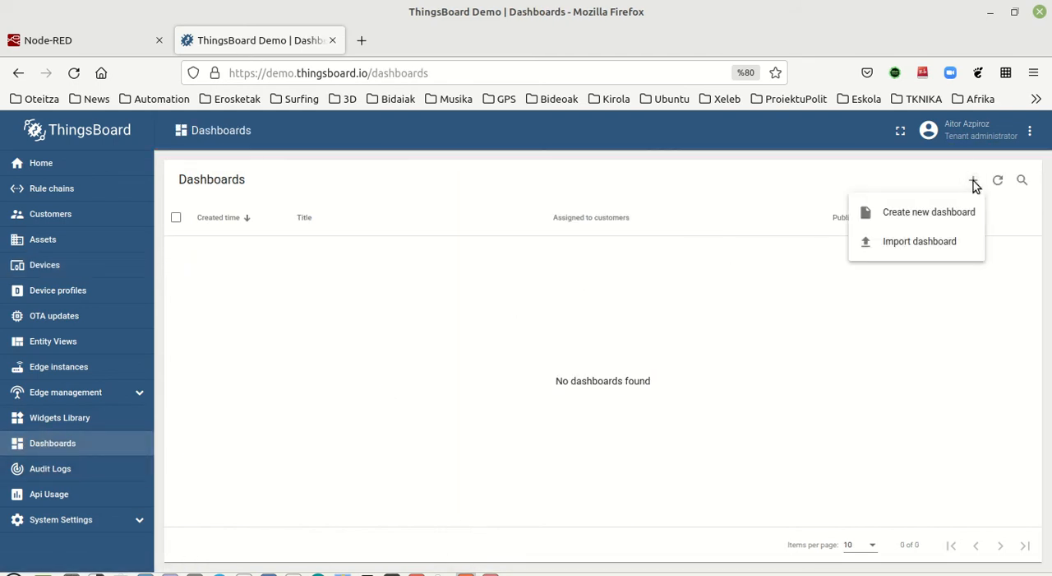
pyautogui.click(902, 213)
pyautogui.click(372, 229)
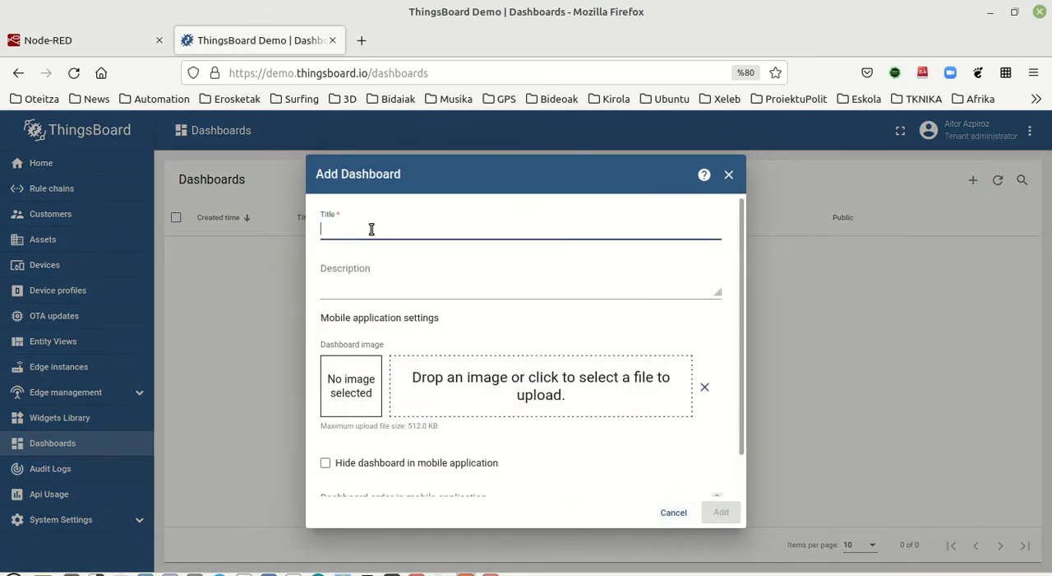
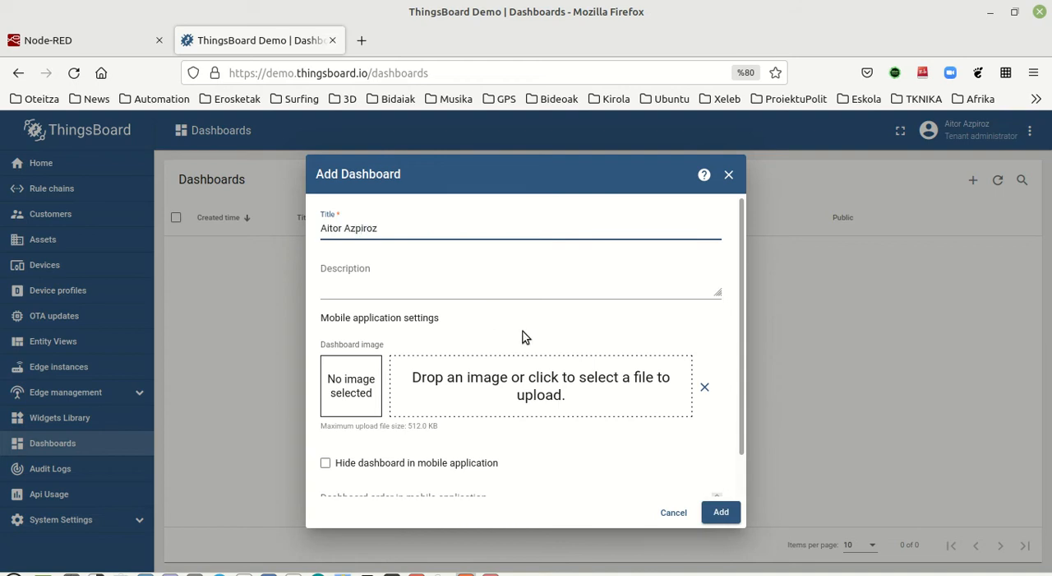
pyautogui.click(721, 512)
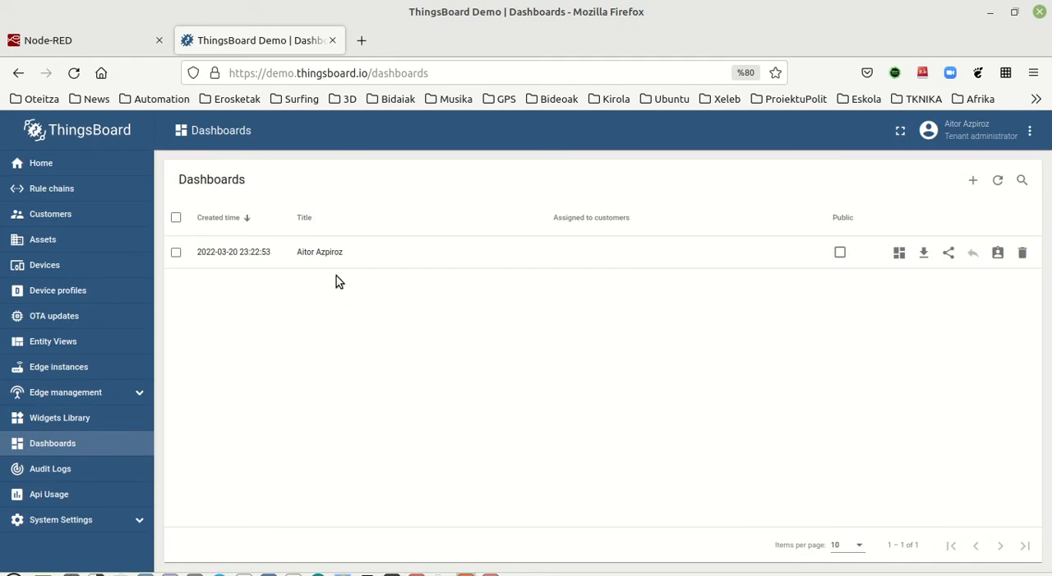
# Step: Open the newly created dashboard and put it into edit mode
pyautogui.click(329, 251)
pyautogui.click(507, 253)
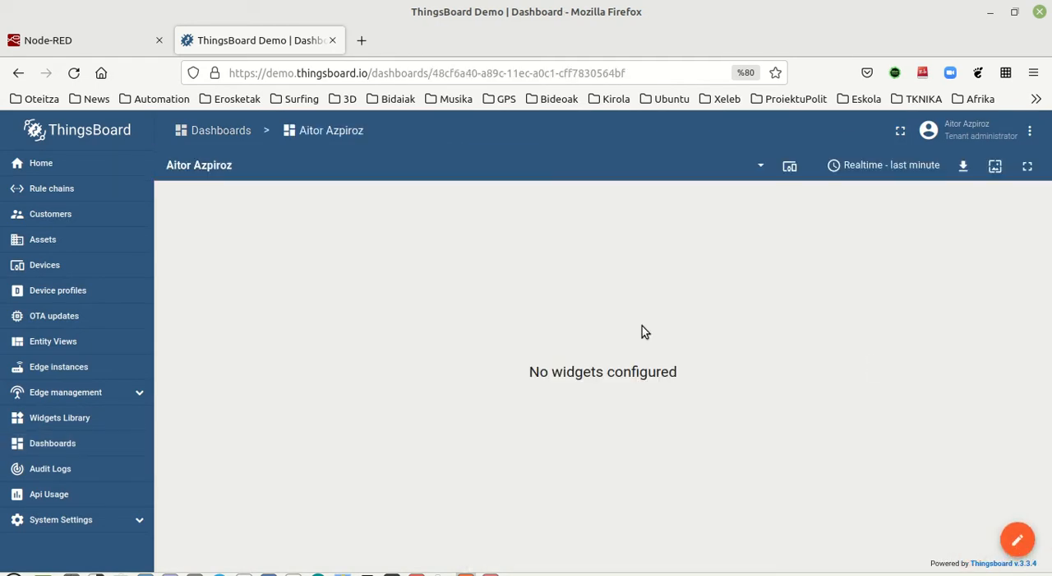
pyautogui.click(1018, 538)
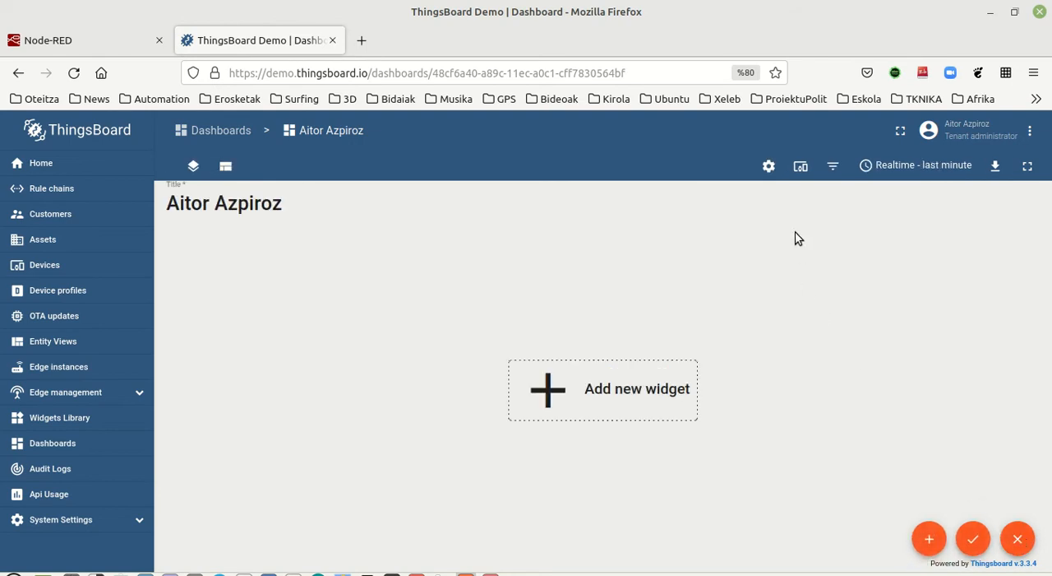
# Step: Start a new entity alias for the dashboard and enter the owner's full name as the alias name
pyautogui.click(801, 169)
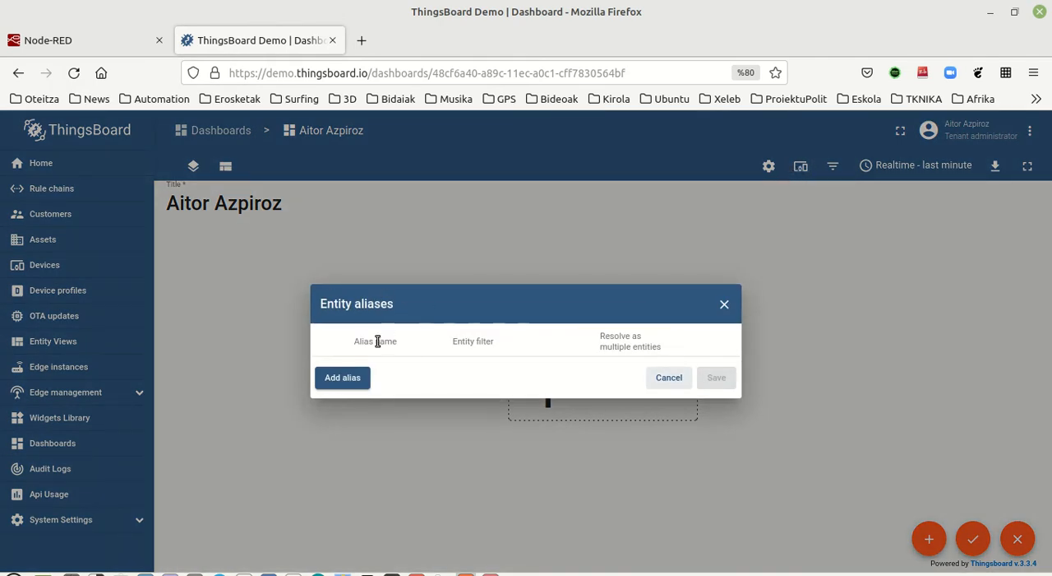
pyautogui.click(342, 380)
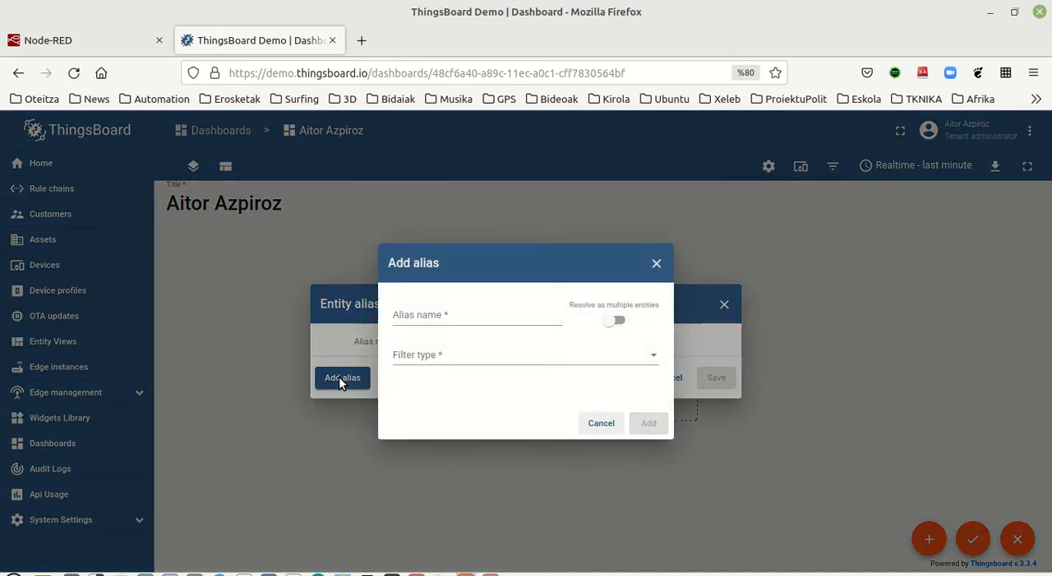
pyautogui.click(425, 326)
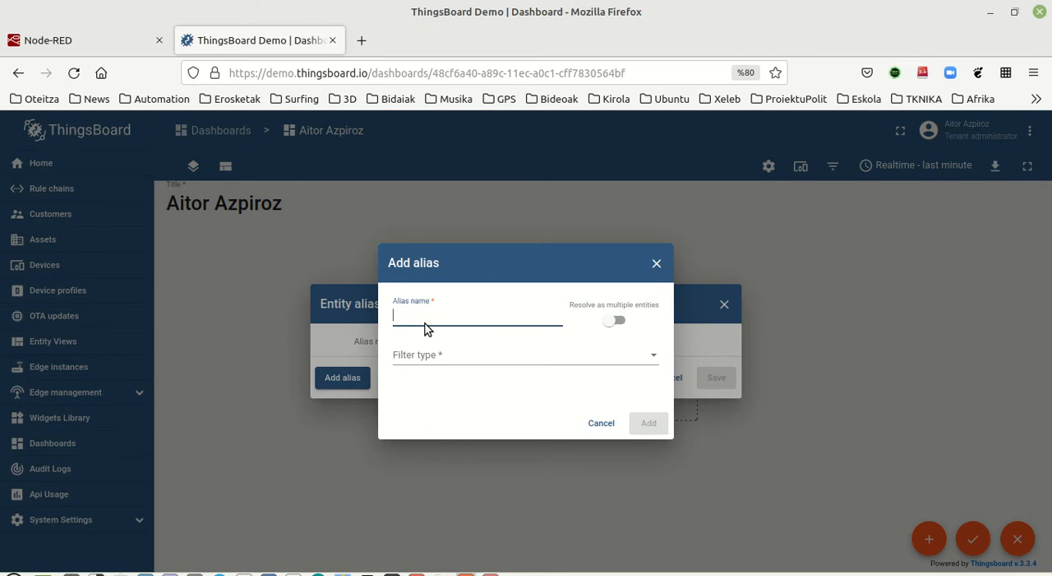
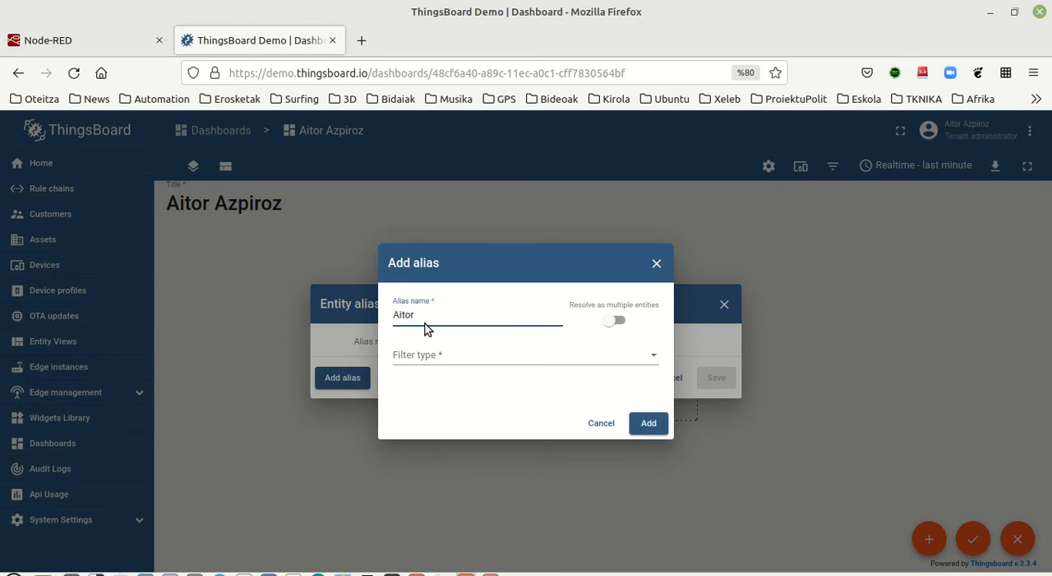
# Step: Filter the alias by Single entity with type Device, choose the existing device, and save the entity aliases
pyautogui.click(425, 355)
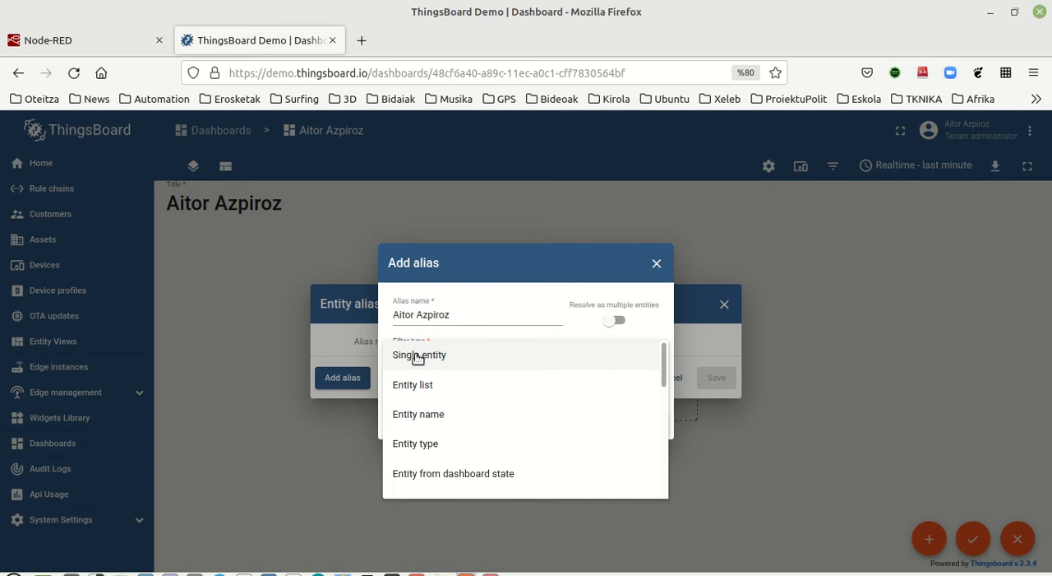
pyautogui.click(417, 357)
pyautogui.click(428, 376)
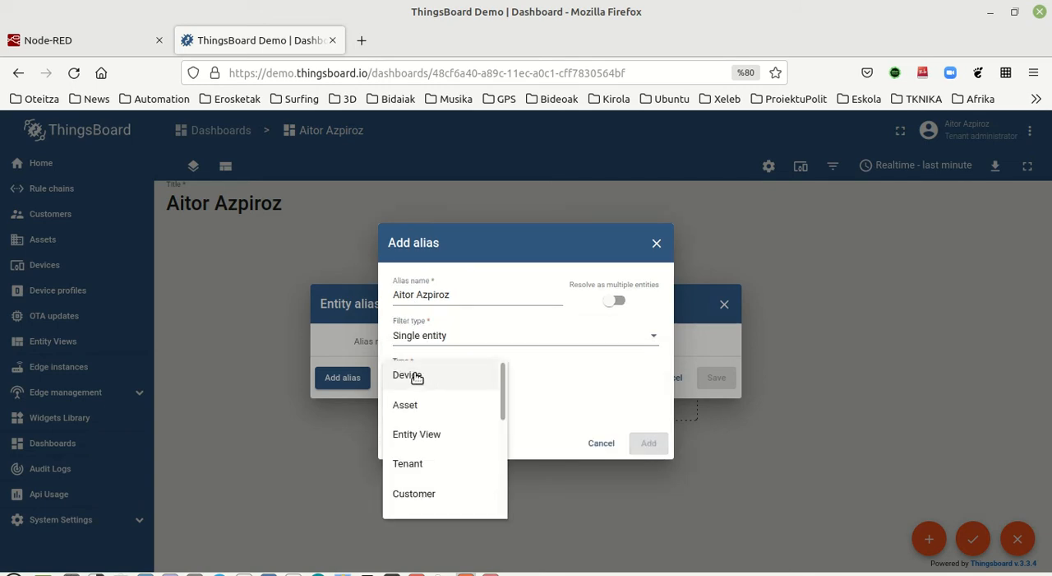
pyautogui.click(414, 376)
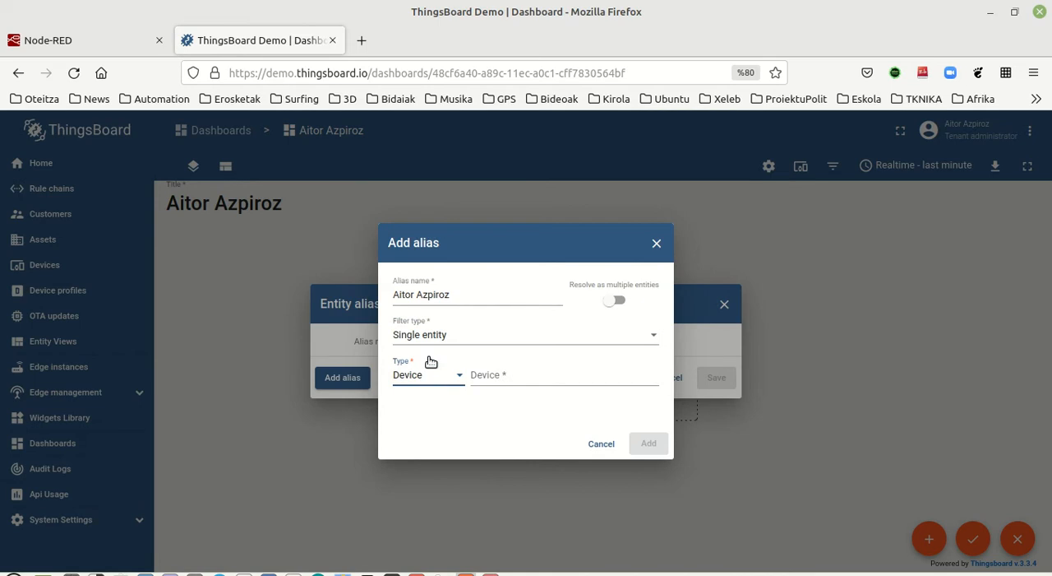
pyautogui.click(486, 375)
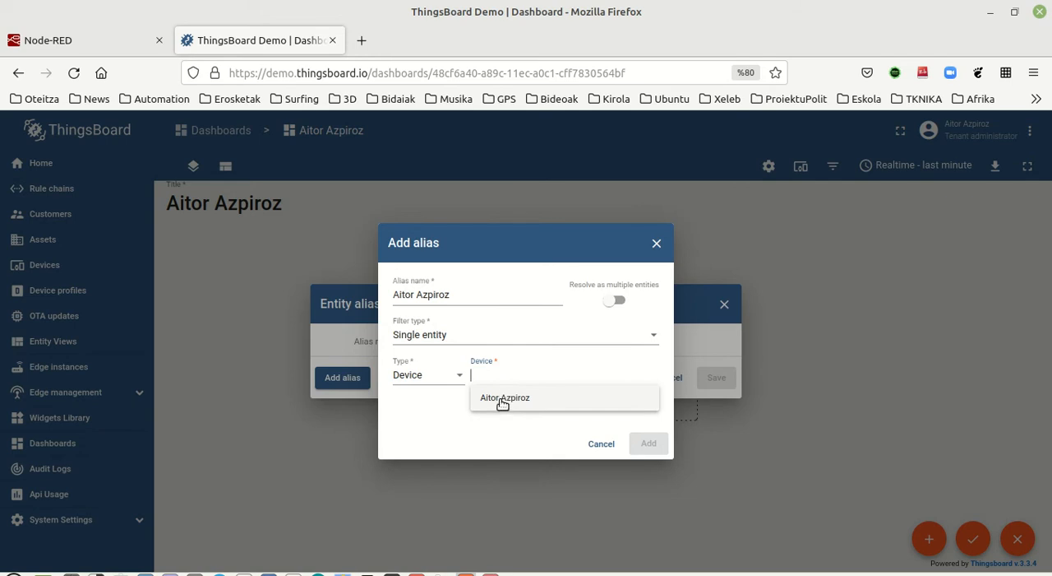
pyautogui.click(502, 400)
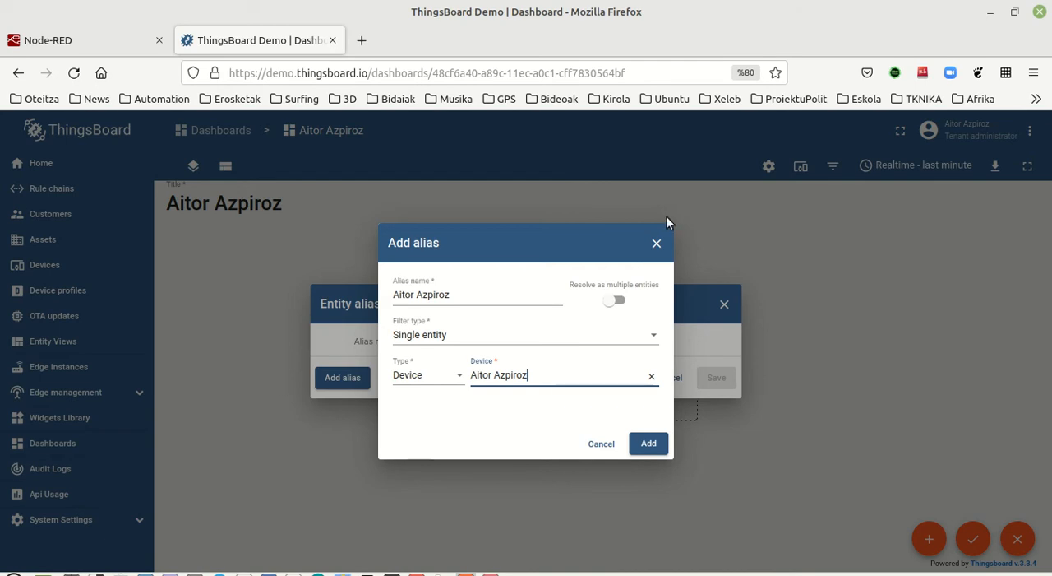
pyautogui.click(649, 444)
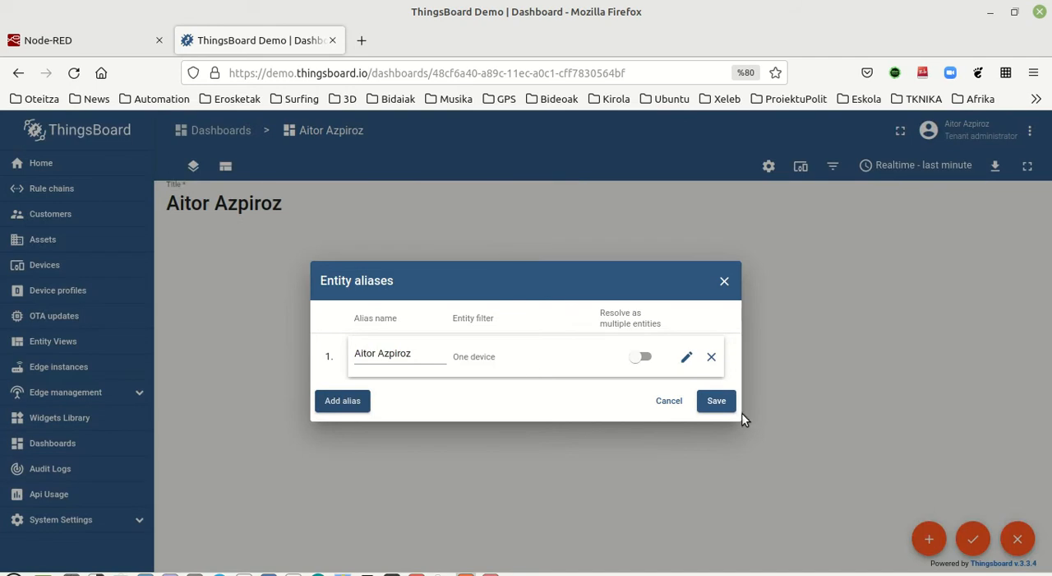
pyautogui.click(717, 402)
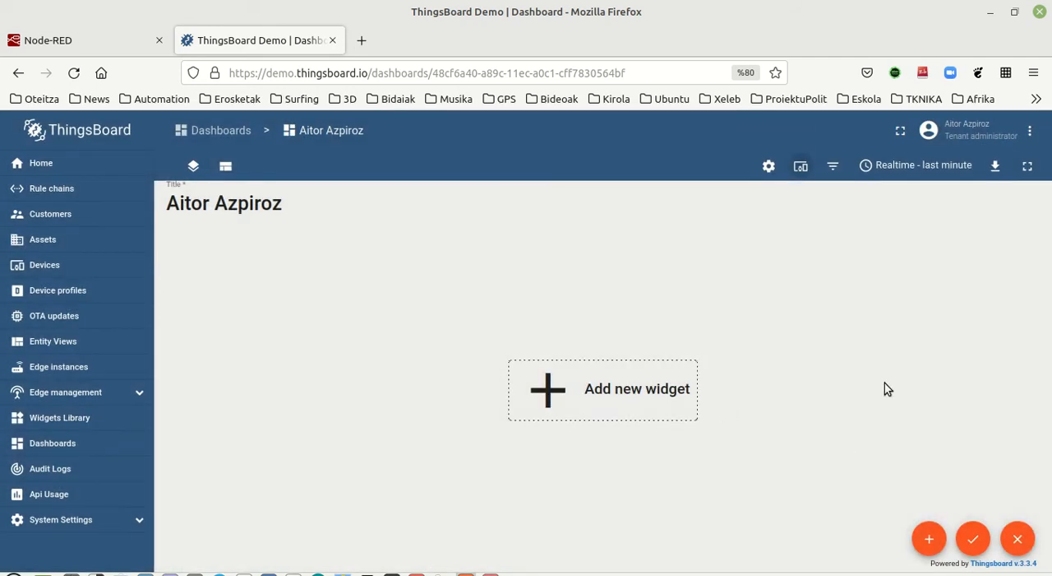
# Step: Start adding a new OpenStreetMap widget from the Maps widgets bundle to the empty dashboard
pyautogui.click(580, 397)
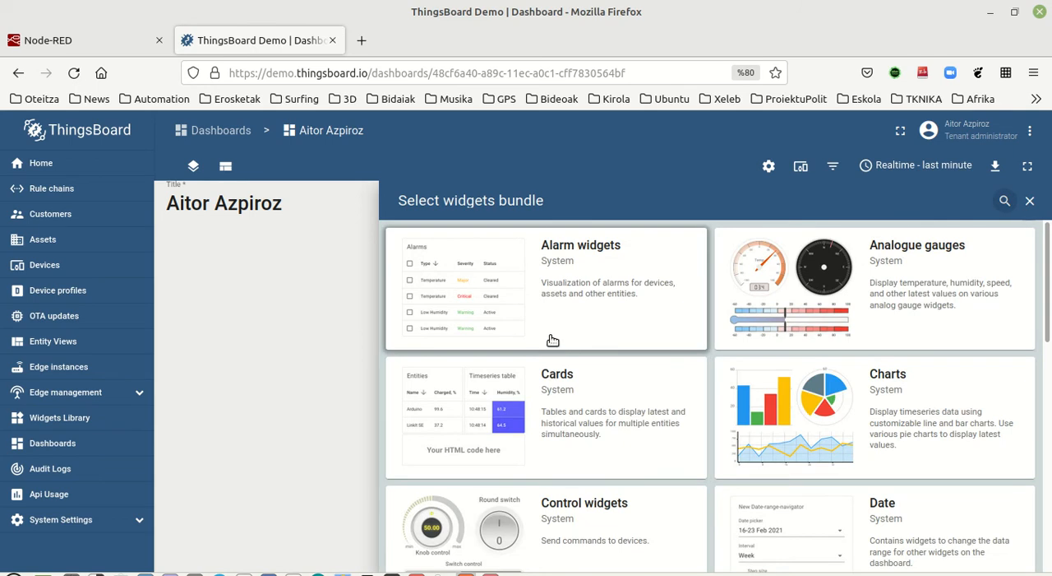
pyautogui.scroll(-10, 498, 312)
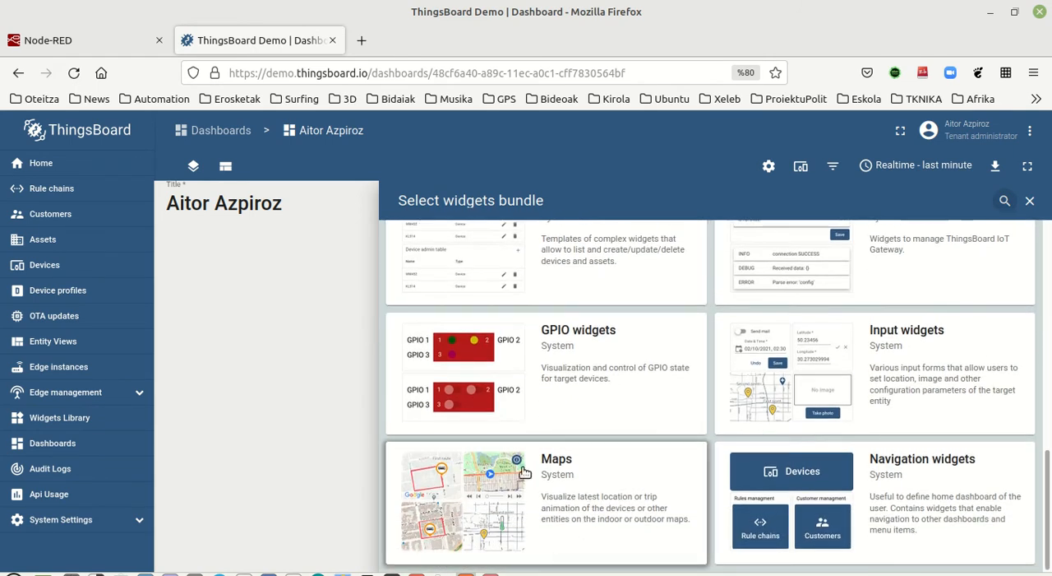
pyautogui.click(504, 501)
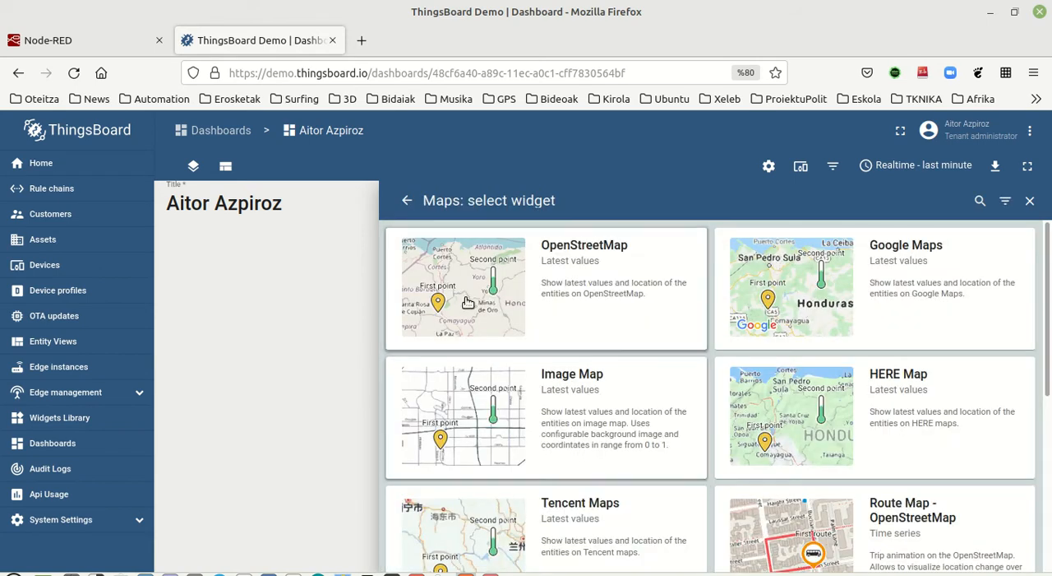
pyautogui.click(480, 279)
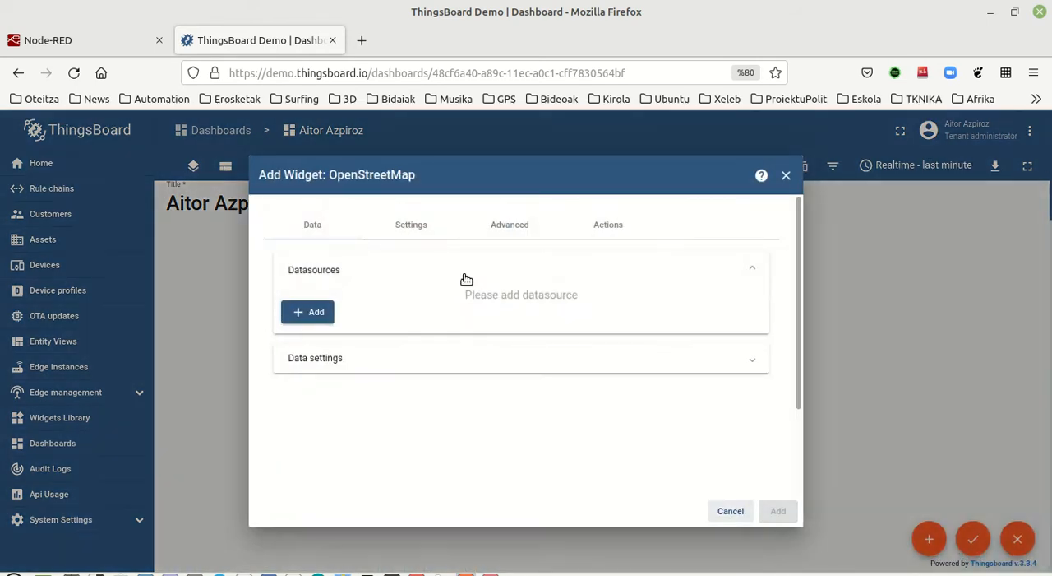
# Step: Add an entity datasource to the map widget using the existing entity alias, with the latitude and longitude timeseries keys
pyautogui.click(309, 312)
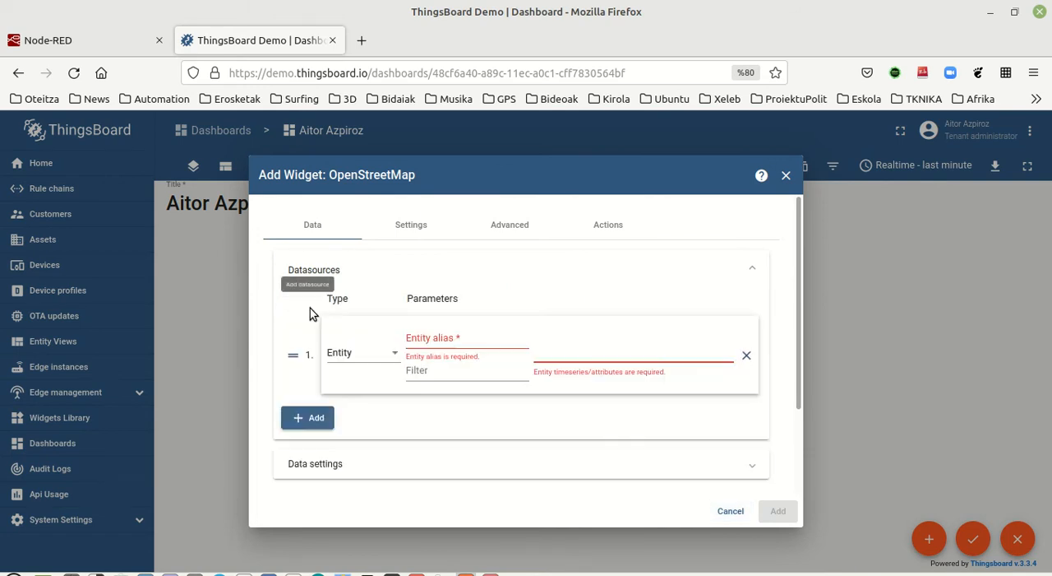
pyautogui.click(443, 338)
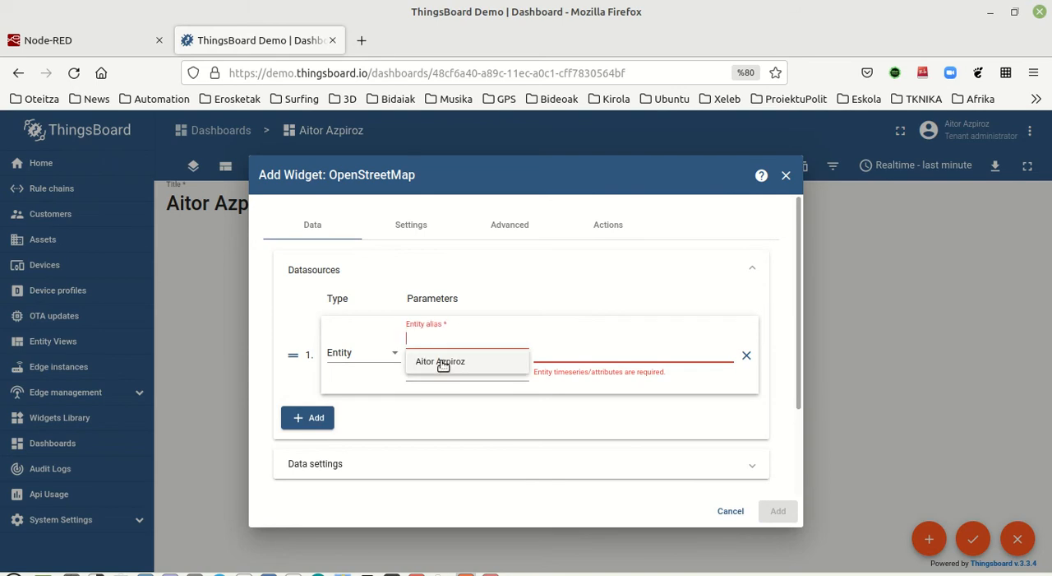
pyautogui.click(443, 362)
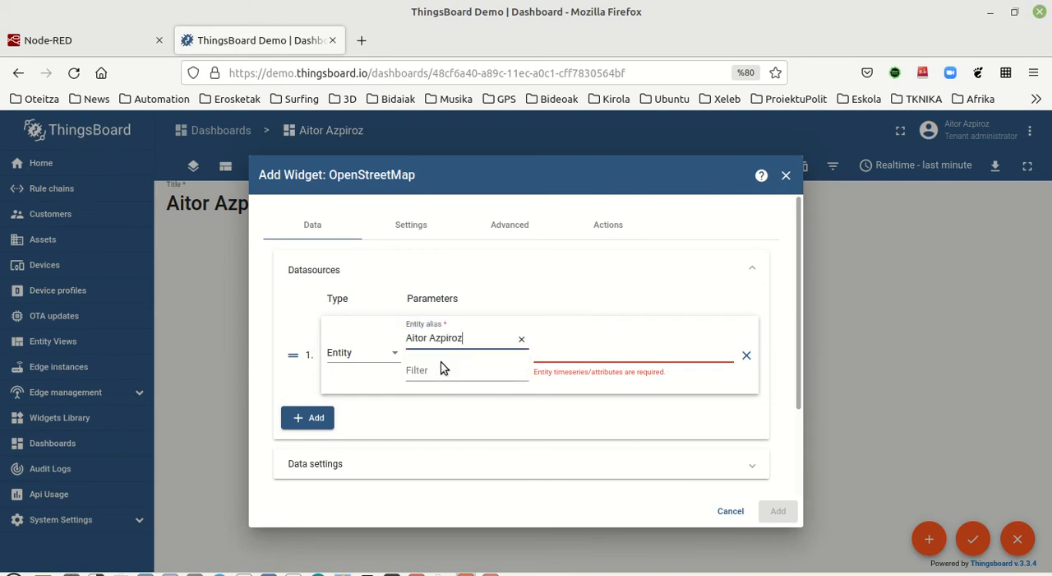
pyautogui.click(566, 353)
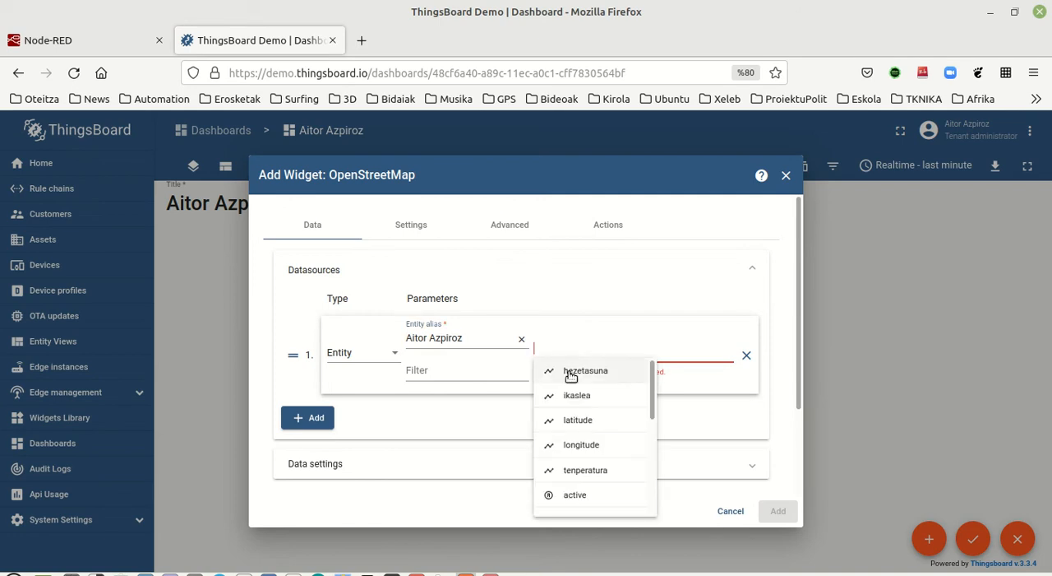
pyautogui.moveTo(651, 380)
pyautogui.mouseDown()
pyautogui.moveTo(651, 447)
pyautogui.moveTo(654, 375)
pyautogui.mouseUp()
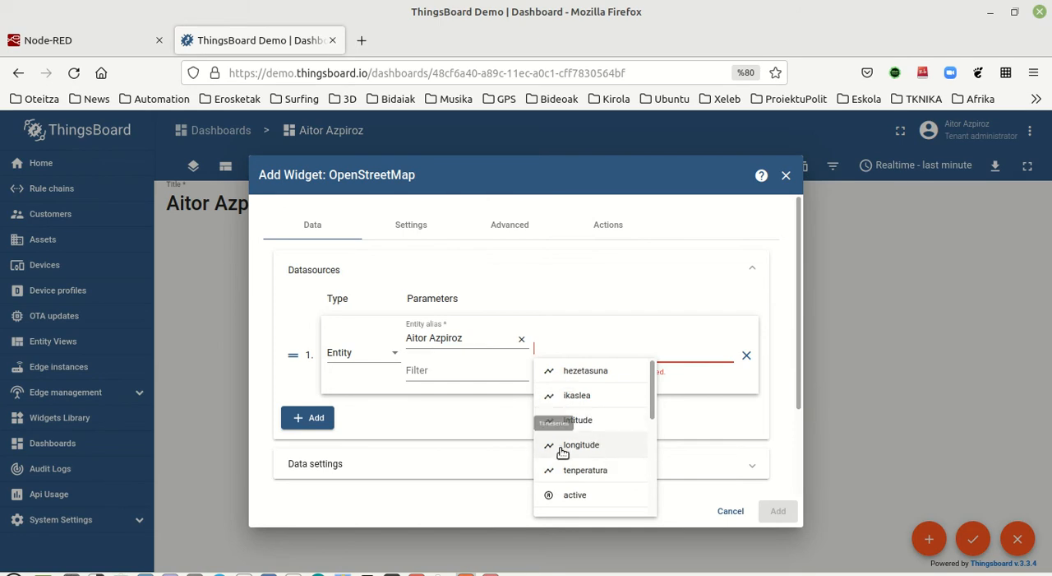
pyautogui.click(584, 425)
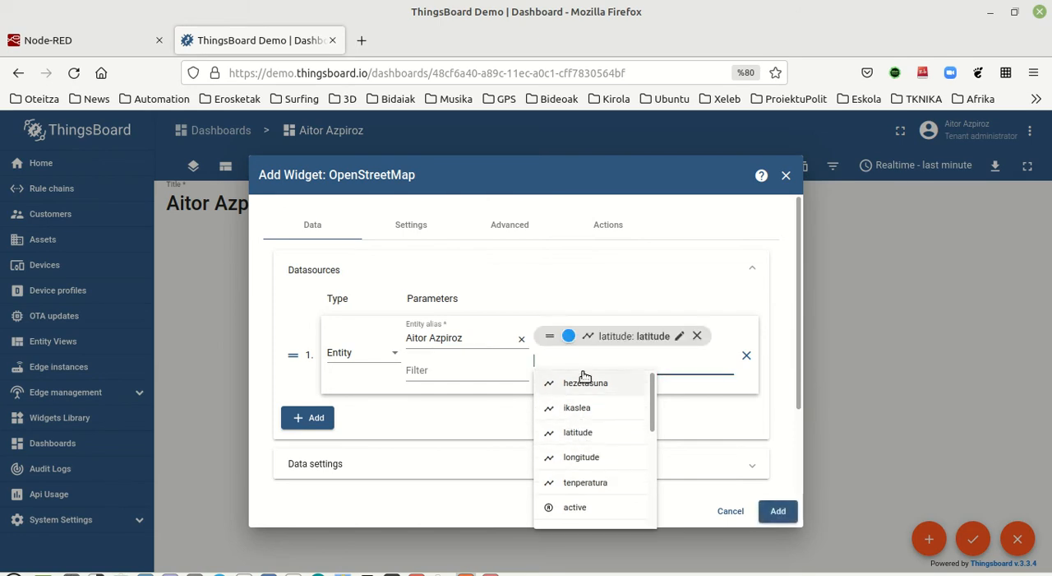
pyautogui.click(587, 456)
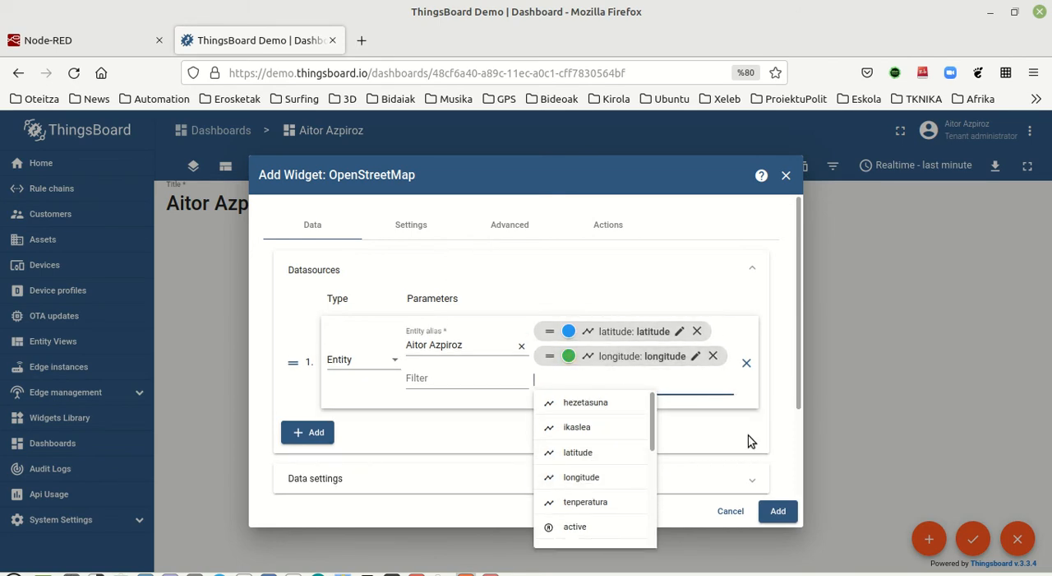
# Step: Set the map widget's title to Kokapena and add the widget to the dashboard
pyautogui.click(418, 228)
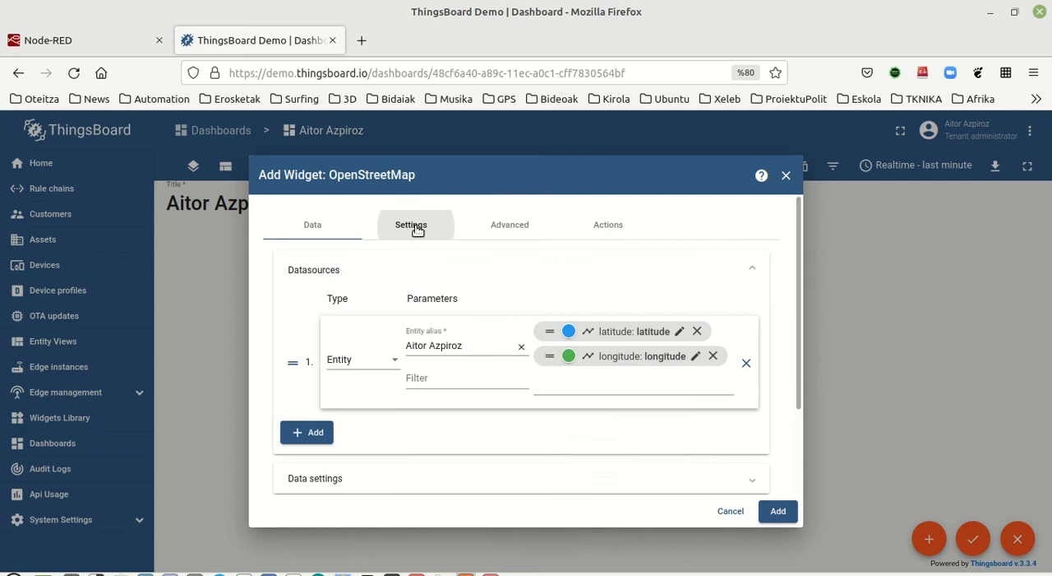
pyautogui.click(518, 233)
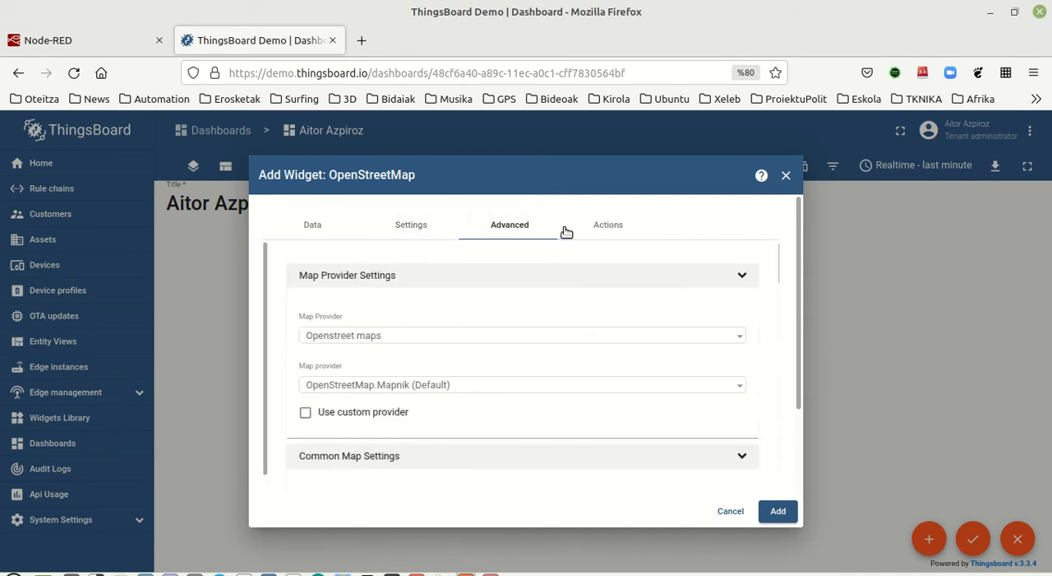
pyautogui.click(421, 227)
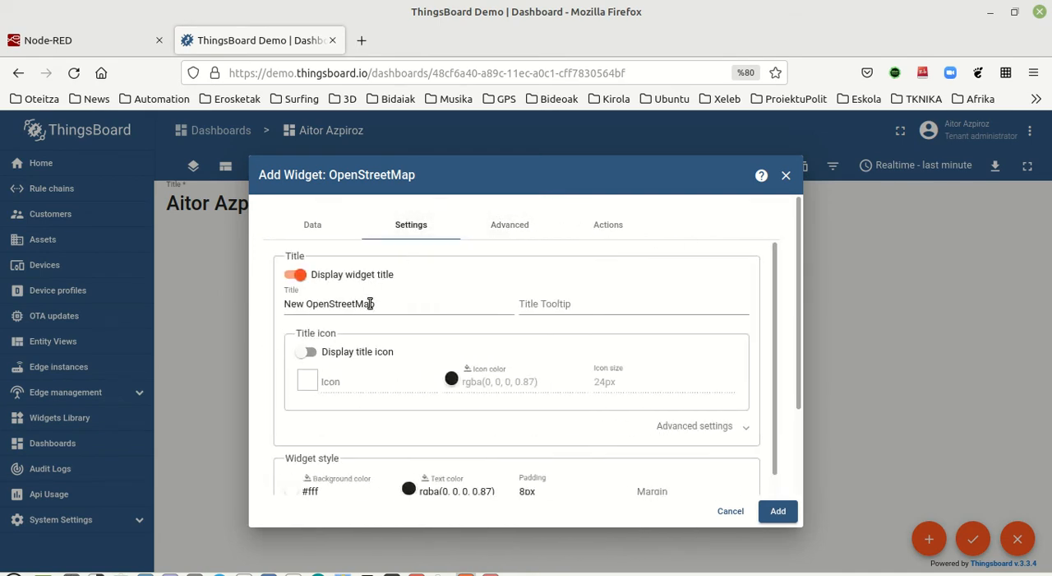
pyautogui.click(400, 305)
pyautogui.moveTo(401, 305); pyautogui.dragTo(205, 295)
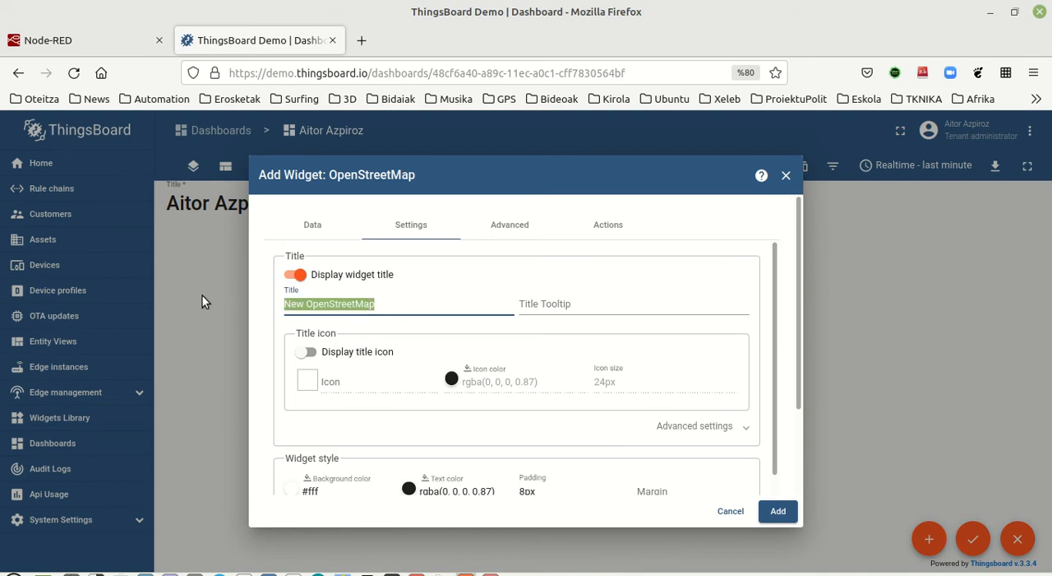
pyautogui.write('Kokapena')
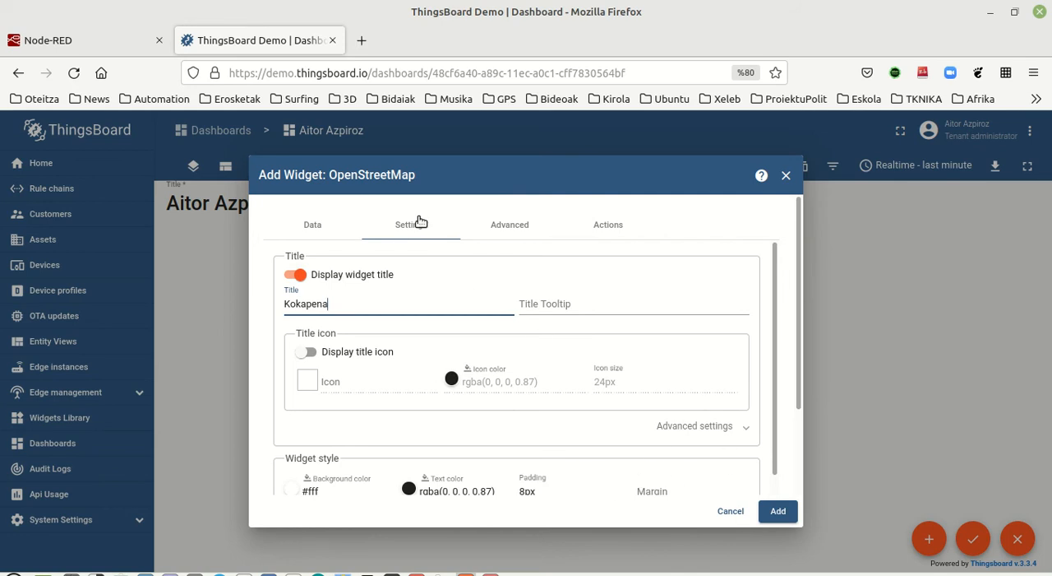
pyautogui.click(312, 225)
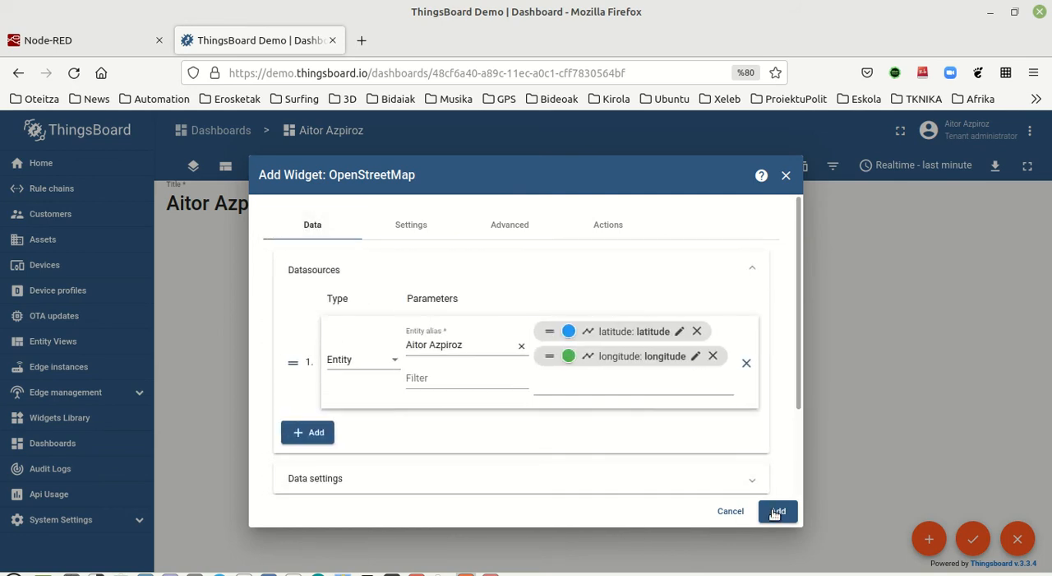
pyautogui.click(777, 511)
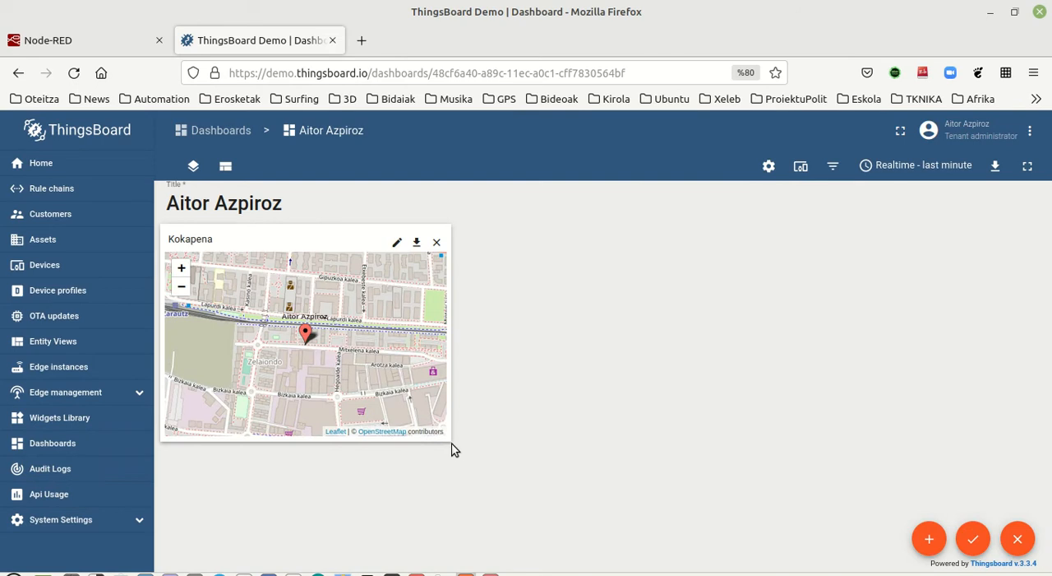
# Step: Zoom the Kokapena map out to show the surrounding town, make the widget wider and shorter, and apply the dashboard changes
pyautogui.click(182, 268)
pyautogui.click(184, 286)
pyautogui.click(183, 286)
pyautogui.click(183, 286)
pyautogui.click(183, 286)
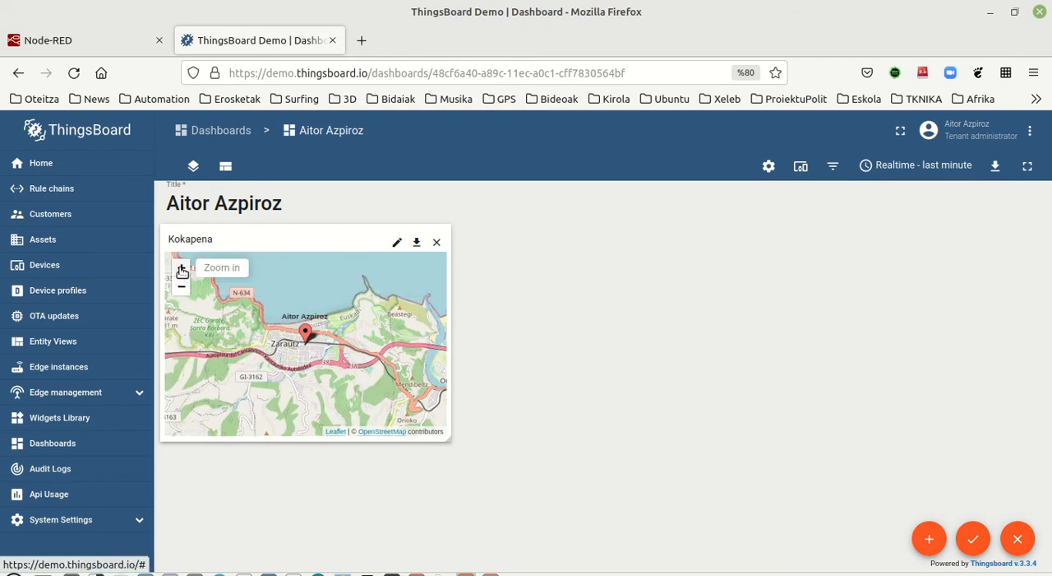
pyautogui.click(181, 267)
pyautogui.moveTo(449, 436); pyautogui.dragTo(482, 397)
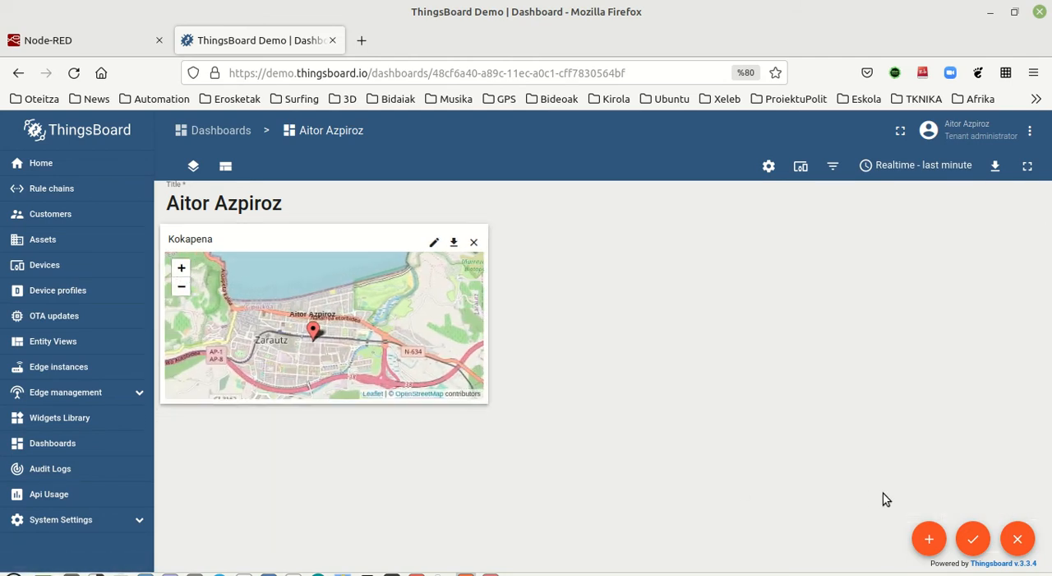
pyautogui.click(973, 539)
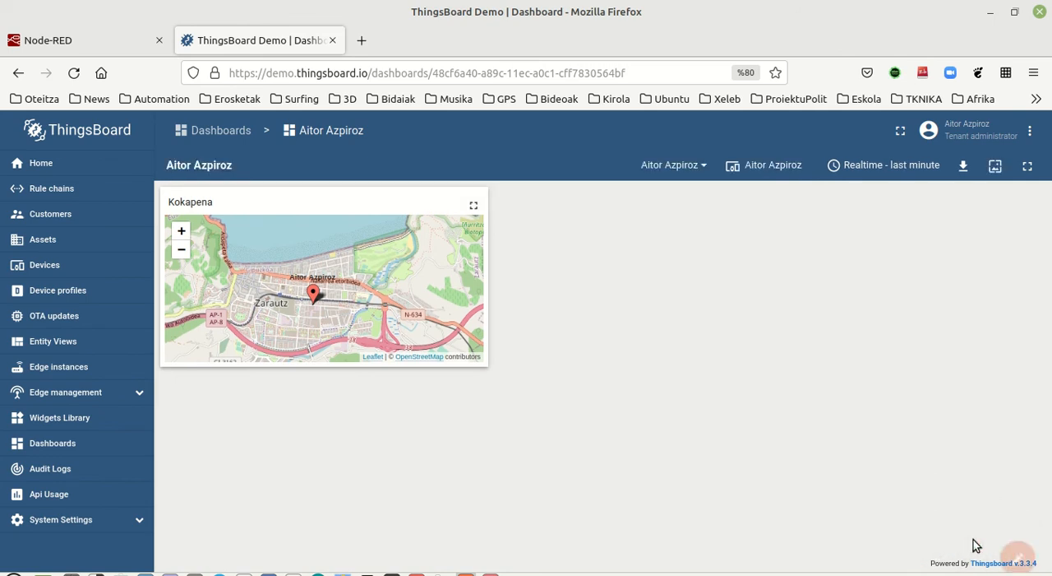
# Step: Put the dashboard back into edit mode and start a new Timeseries Line Chart widget from the Charts bundle
pyautogui.click(1002, 536)
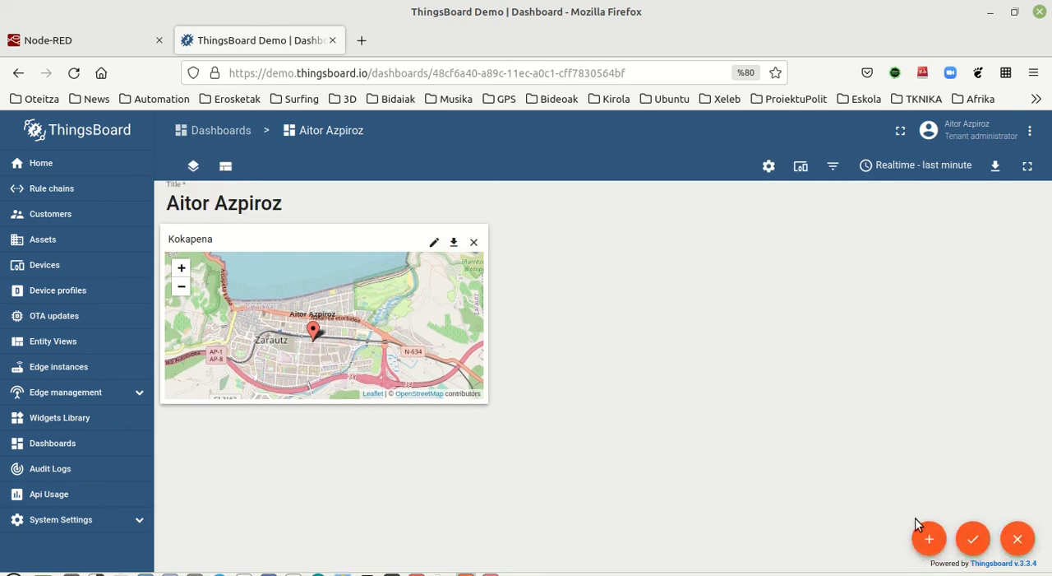
pyautogui.click(934, 540)
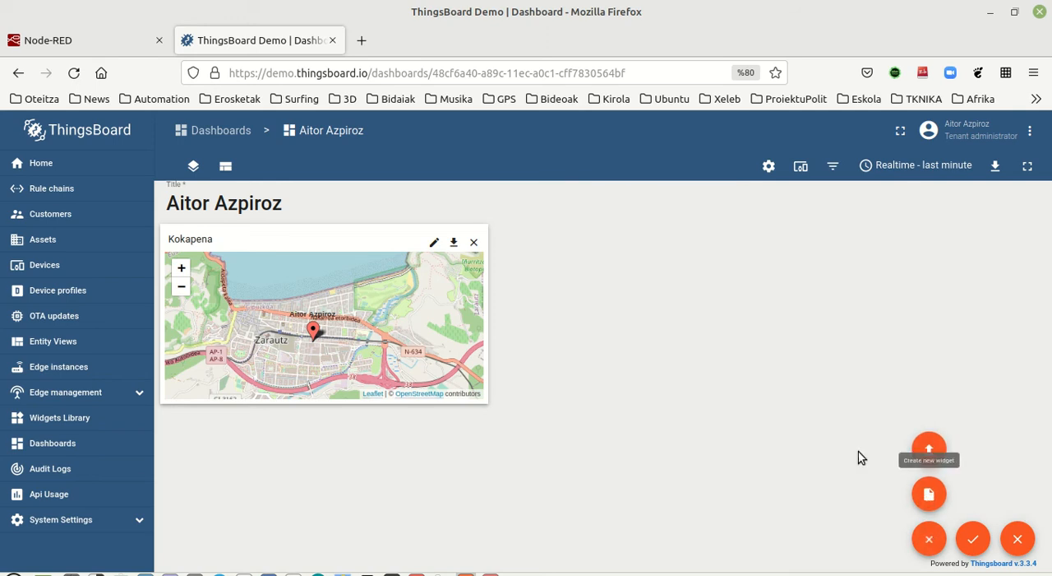
pyautogui.click(930, 493)
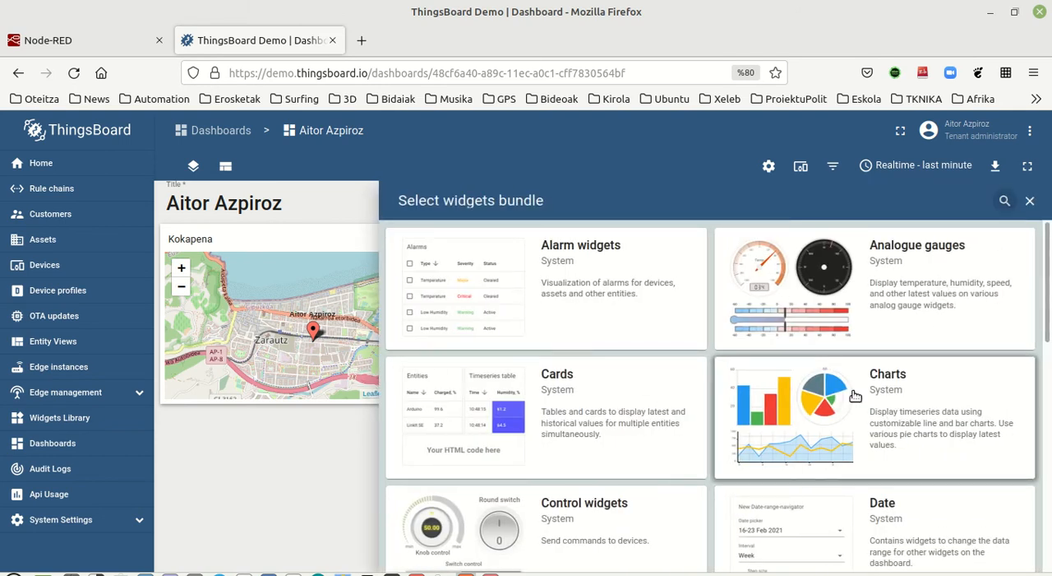
pyautogui.click(830, 418)
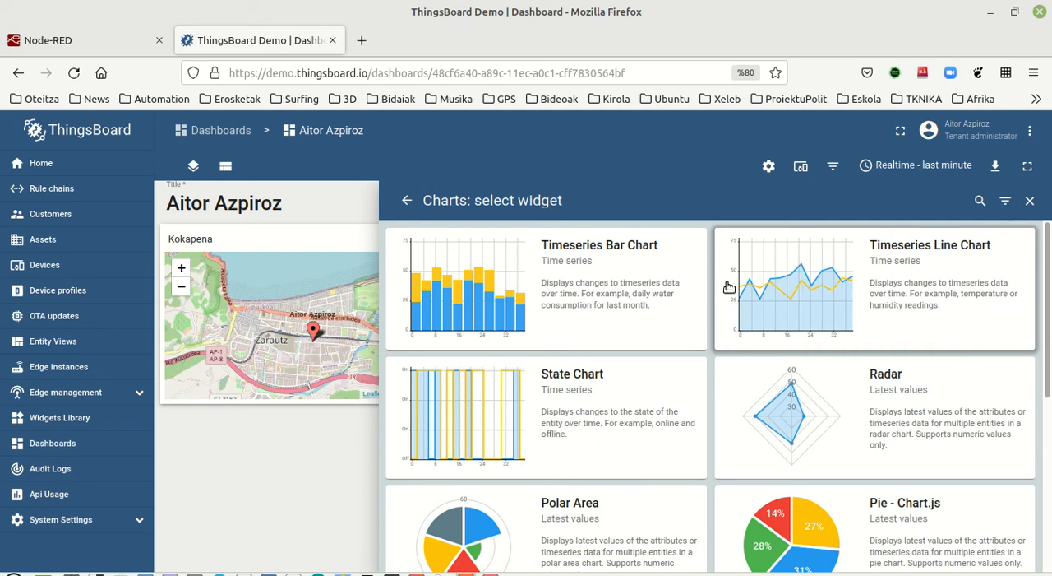
pyautogui.scroll(-4, 822, 420)
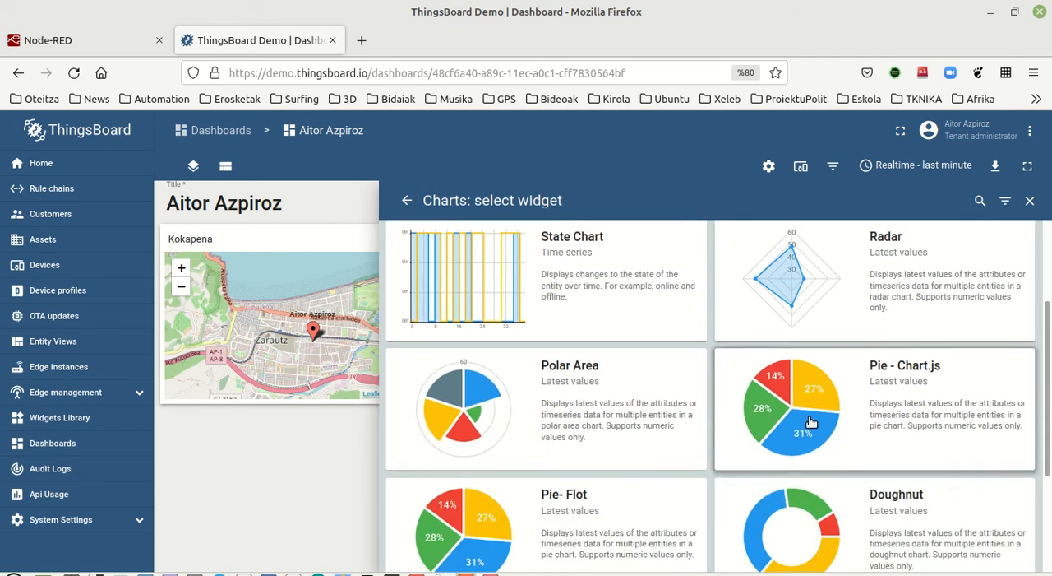
pyautogui.scroll(4, 798, 436)
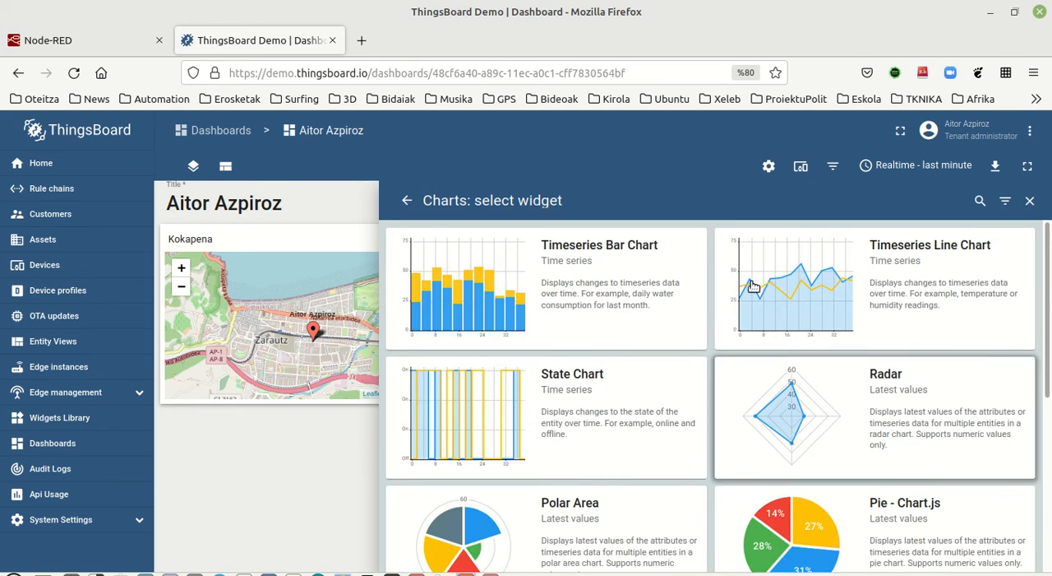
pyautogui.click(794, 301)
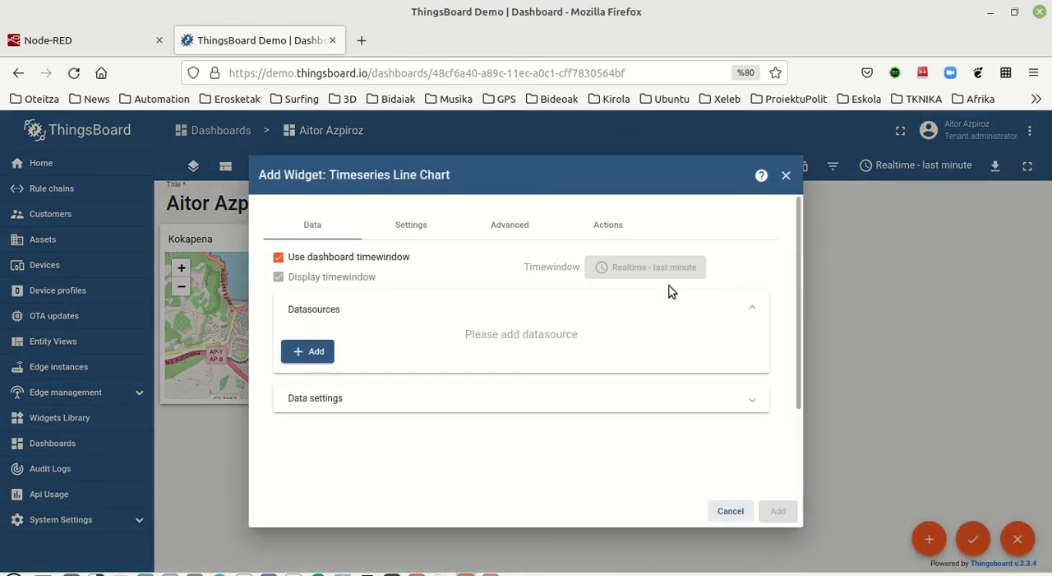
# Step: Add an entity datasource to the line chart using the existing alias, with the hezetasuna and tenperatura timeseries keys
pyautogui.click(304, 351)
pyautogui.click(435, 377)
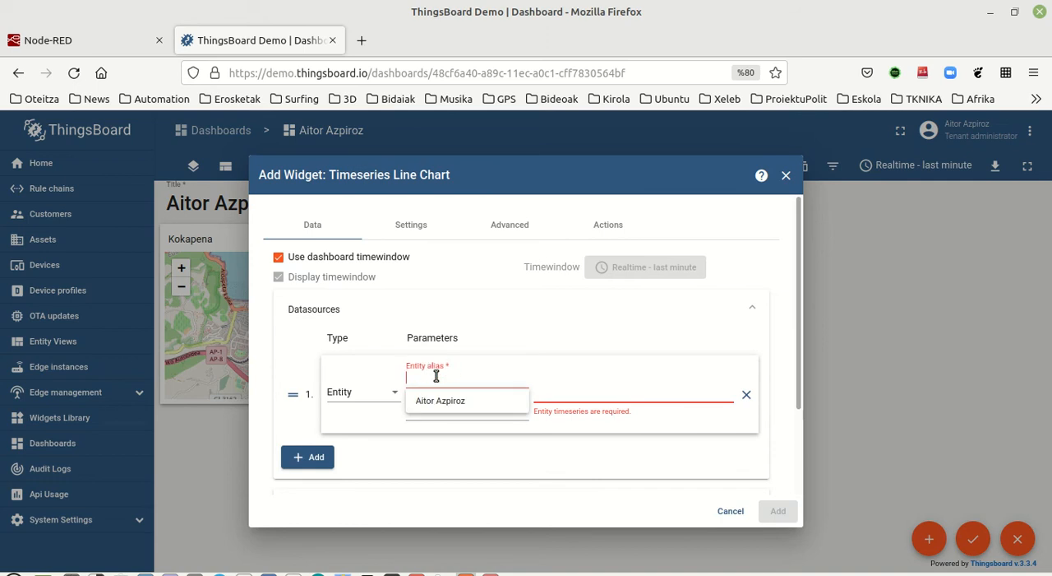
pyautogui.click(437, 401)
pyautogui.click(608, 390)
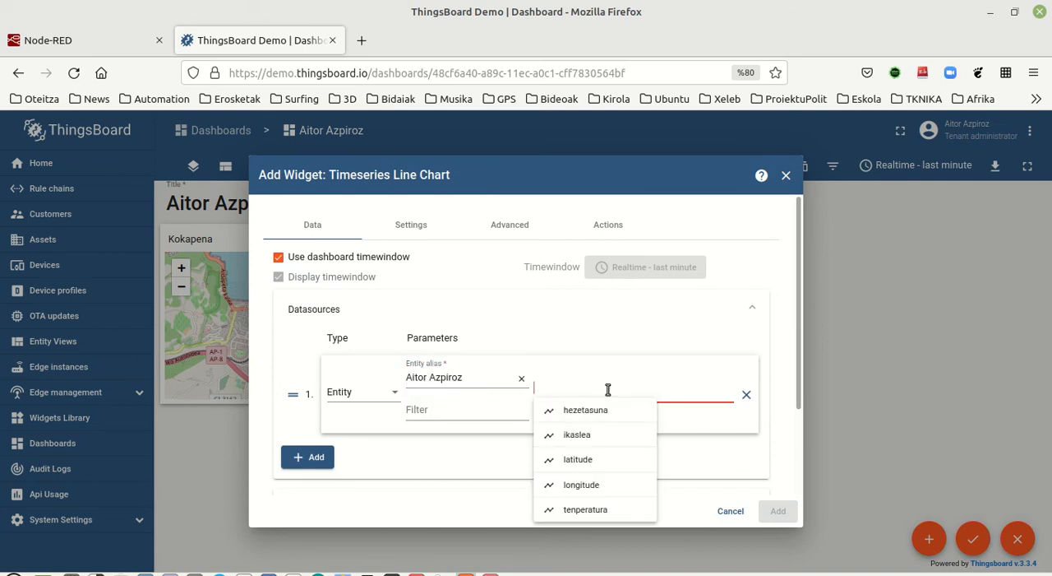
pyautogui.click(586, 410)
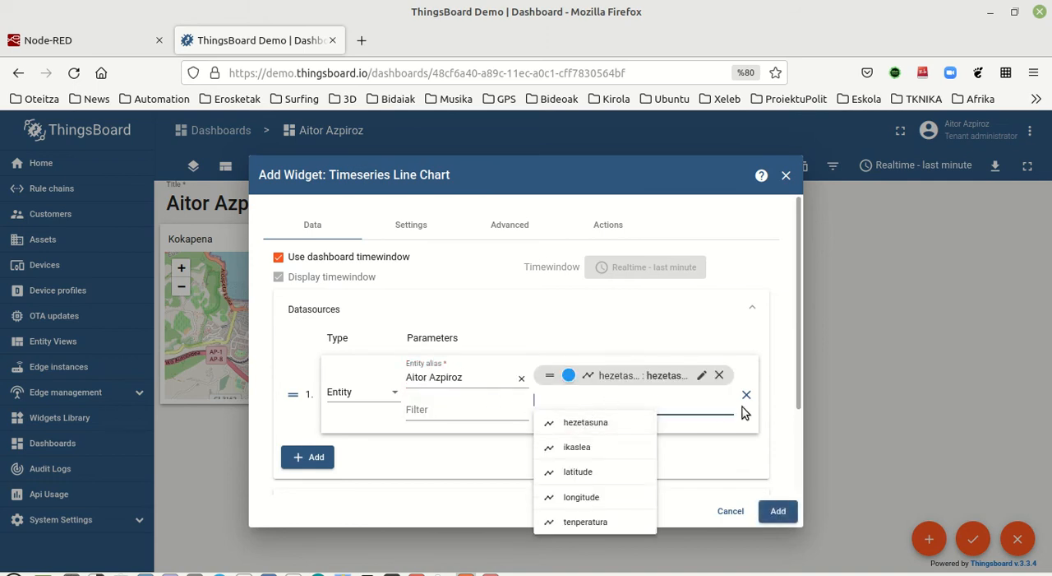
pyautogui.click(587, 526)
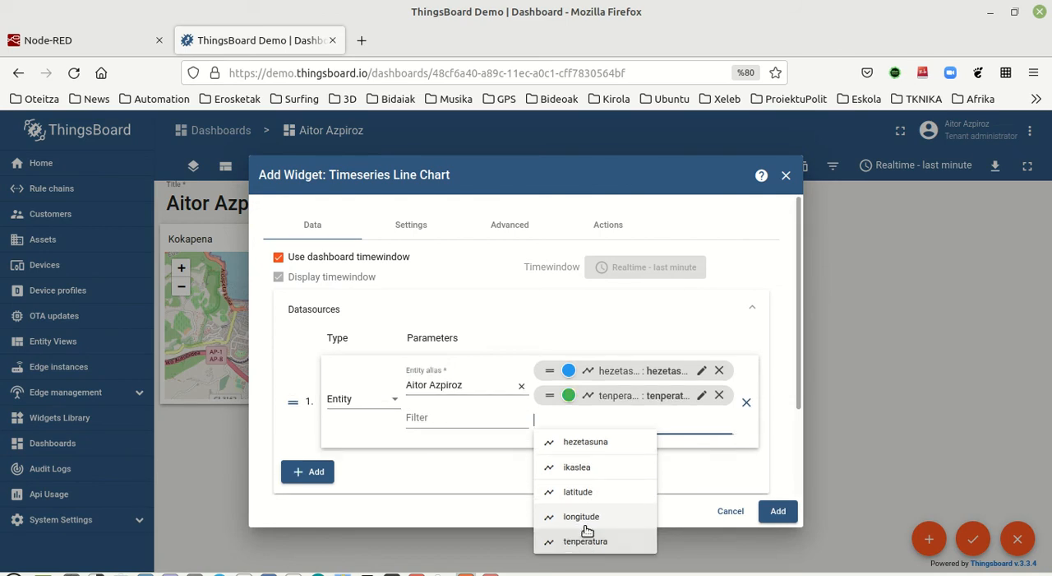
# Step: Change the colour of the tenperatura series to a saturated red
pyautogui.click(569, 396)
pyautogui.moveTo(528, 334); pyautogui.dragTo(500, 339)
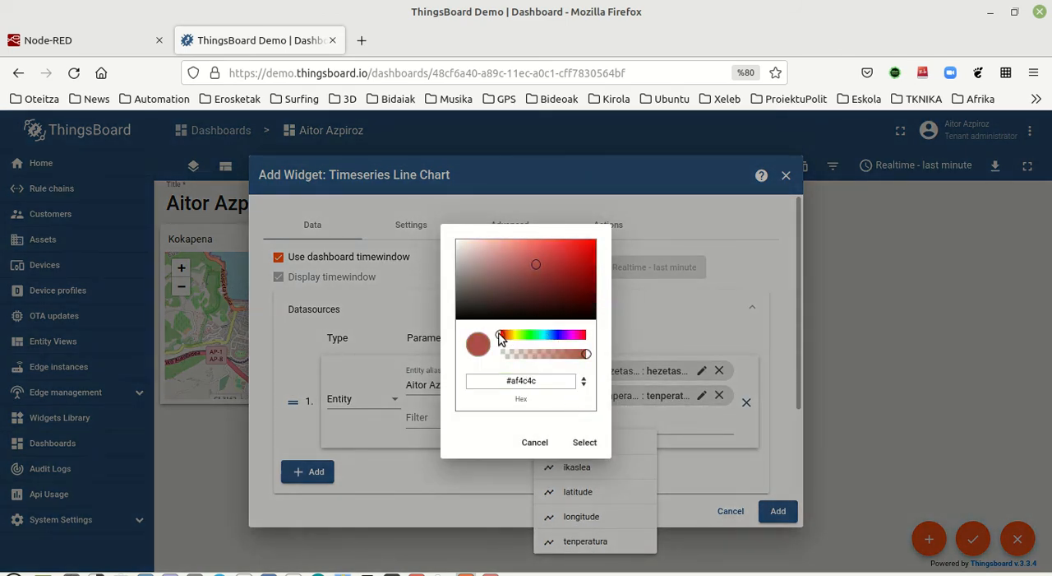
pyautogui.moveTo(582, 242); pyautogui.dragTo(592, 239)
pyautogui.click(585, 443)
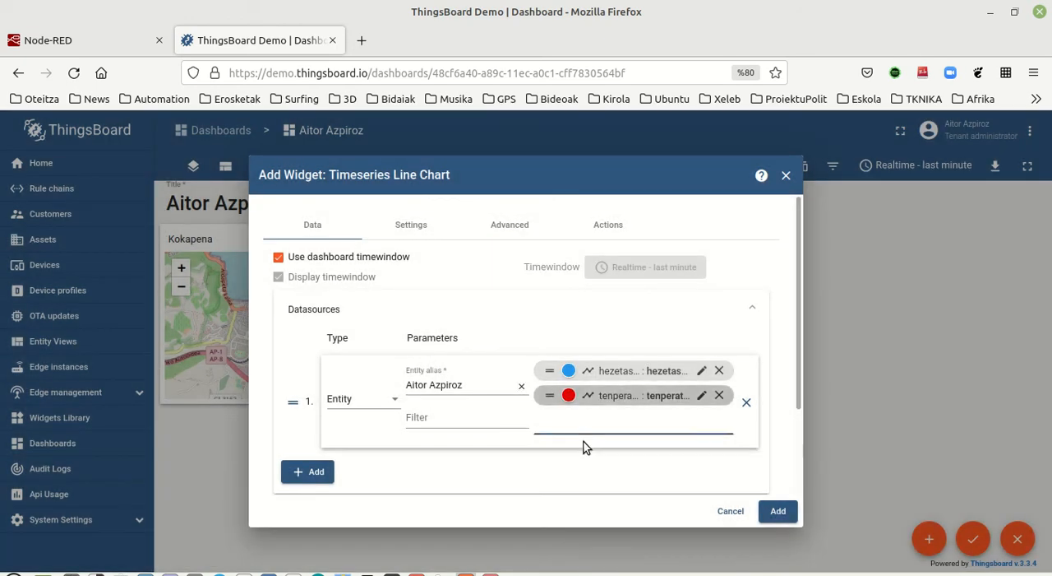
# Step: Title the line chart "Tenperatura eta Hezetasuna" and add it to the dashboard beside the Kokapena map, widened into the free space
pyautogui.click(415, 234)
pyautogui.tripleClick(336, 303)
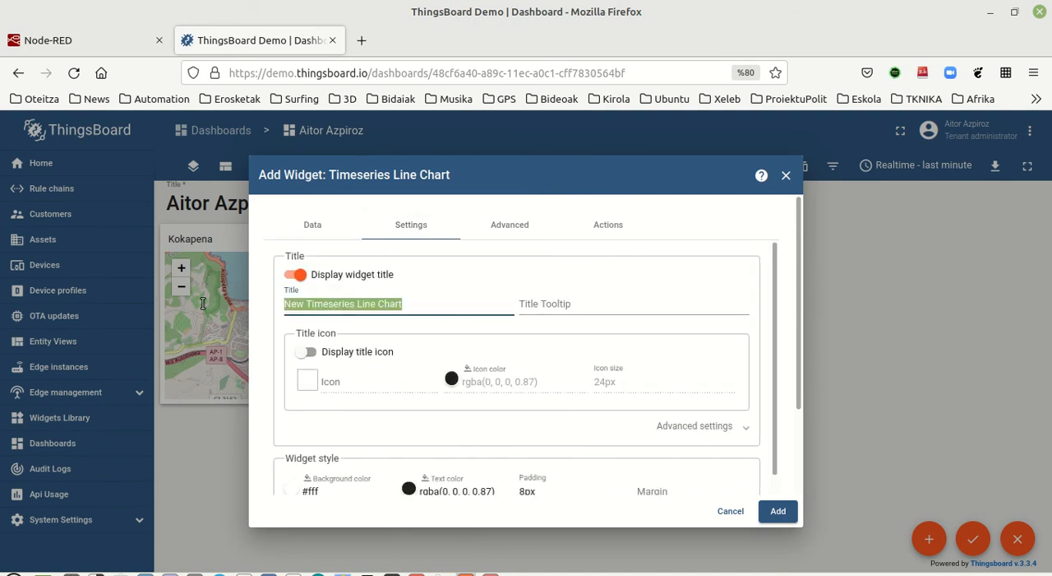
pyautogui.write('Ten')
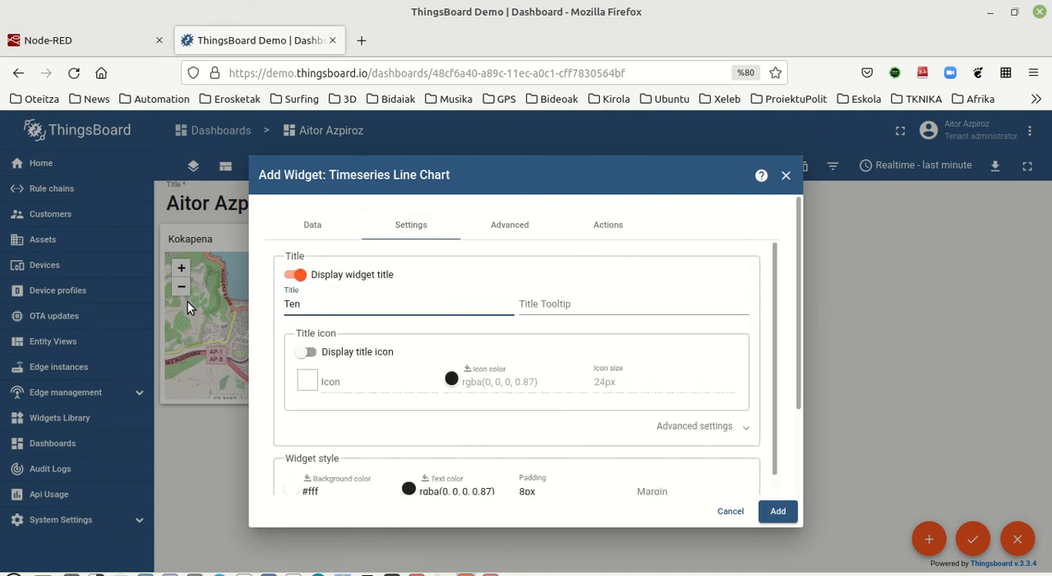
pyautogui.write('peratura eta Hezetasuna')
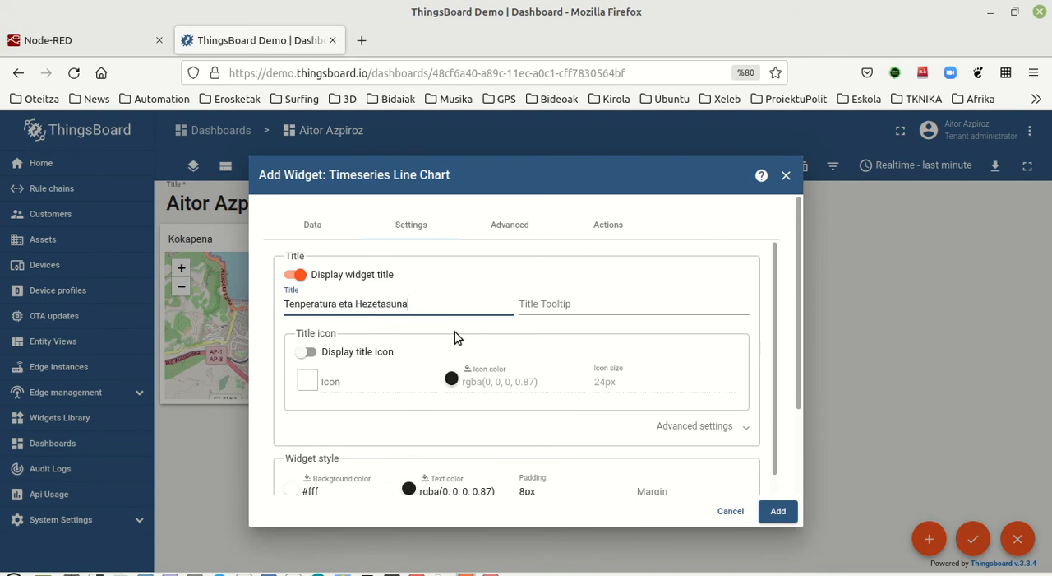
pyautogui.click(779, 513)
pyautogui.moveTo(357, 433); pyautogui.dragTo(690, 264)
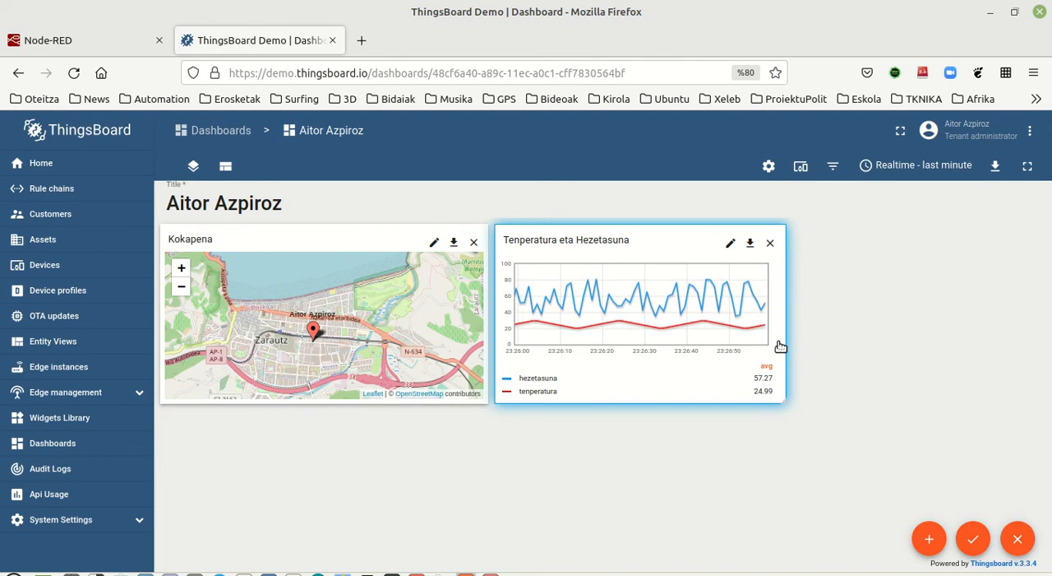
pyautogui.moveTo(785, 342); pyautogui.dragTo(971, 341)
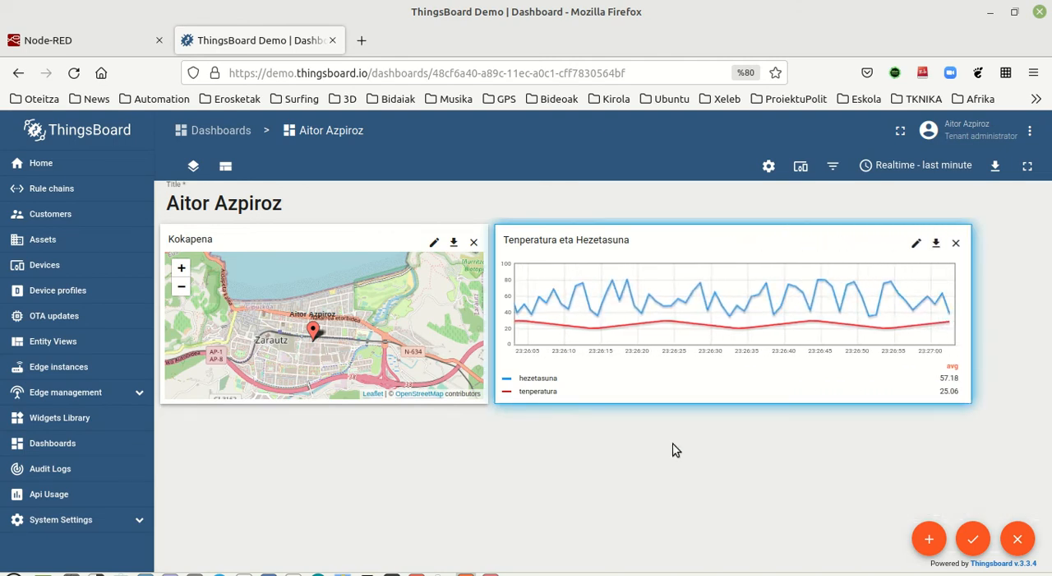
# Step: Start a new Simple card widget from the Cards bundle
pyautogui.click(932, 539)
pyautogui.click(929, 493)
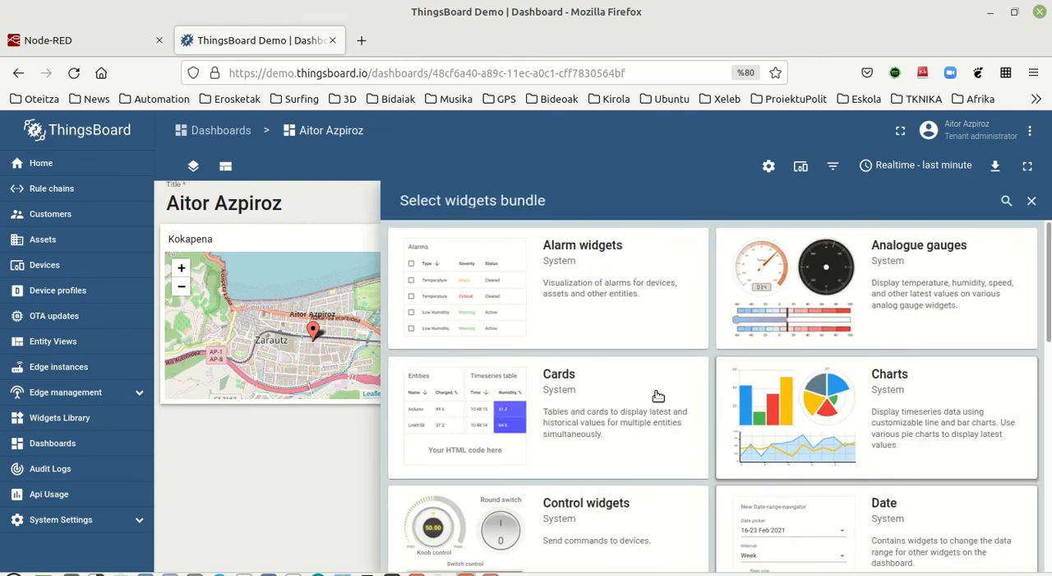
pyautogui.scroll(-2, 511, 347)
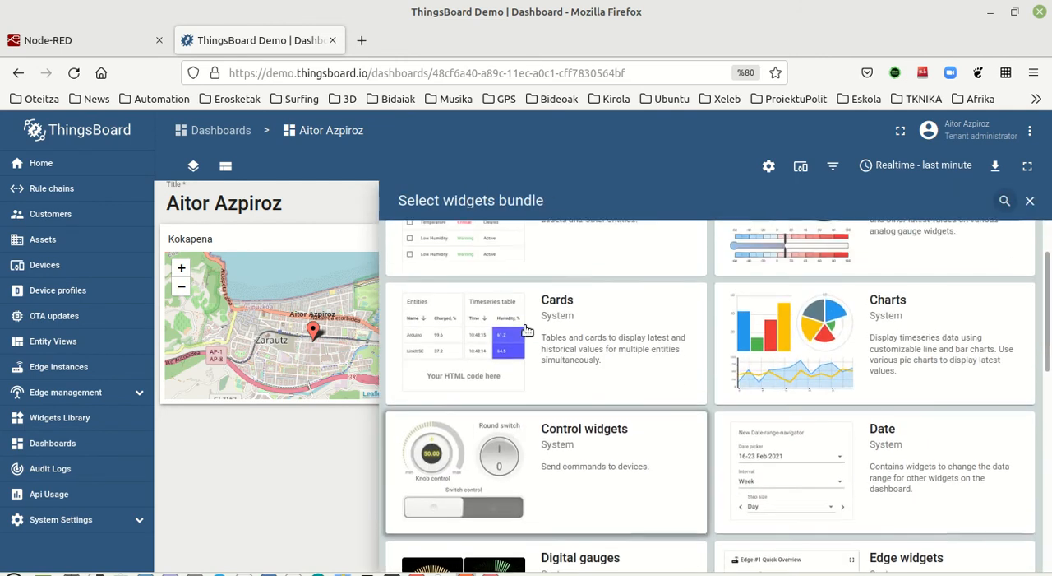
pyautogui.click(510, 323)
pyautogui.scroll(-5, 476, 367)
pyautogui.click(488, 479)
# Step: Add an entity datasource to the simple card using the existing alias, with the ikaslea timeseries key
pyautogui.click(309, 310)
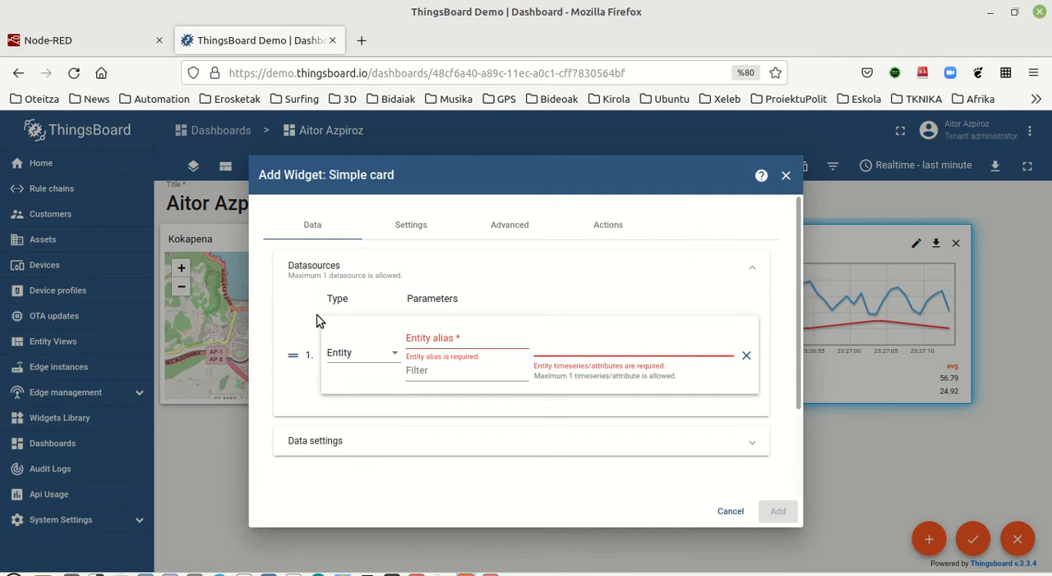
pyautogui.click(439, 337)
pyautogui.click(439, 364)
pyautogui.click(571, 345)
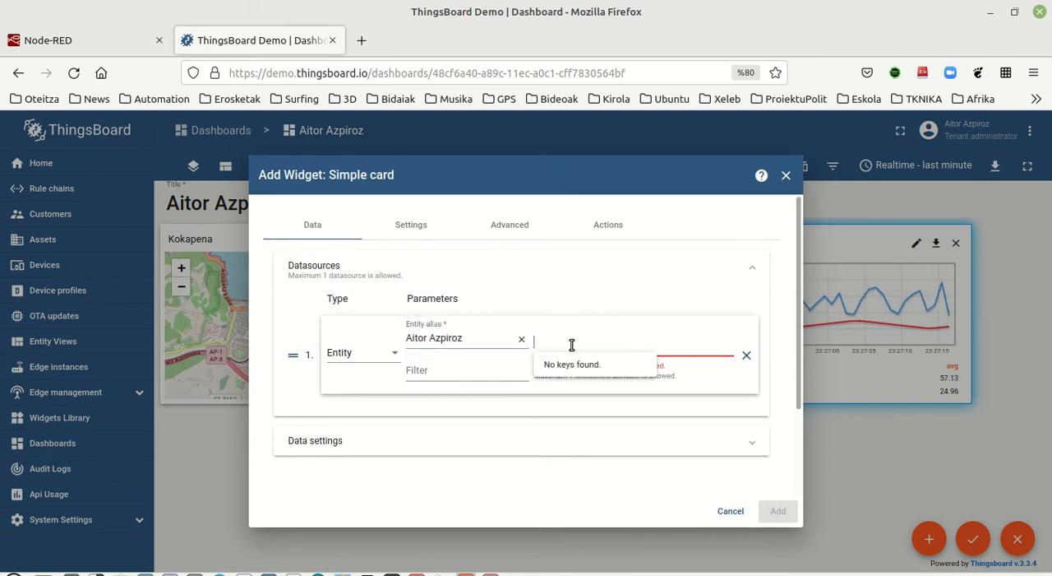
pyautogui.click(577, 399)
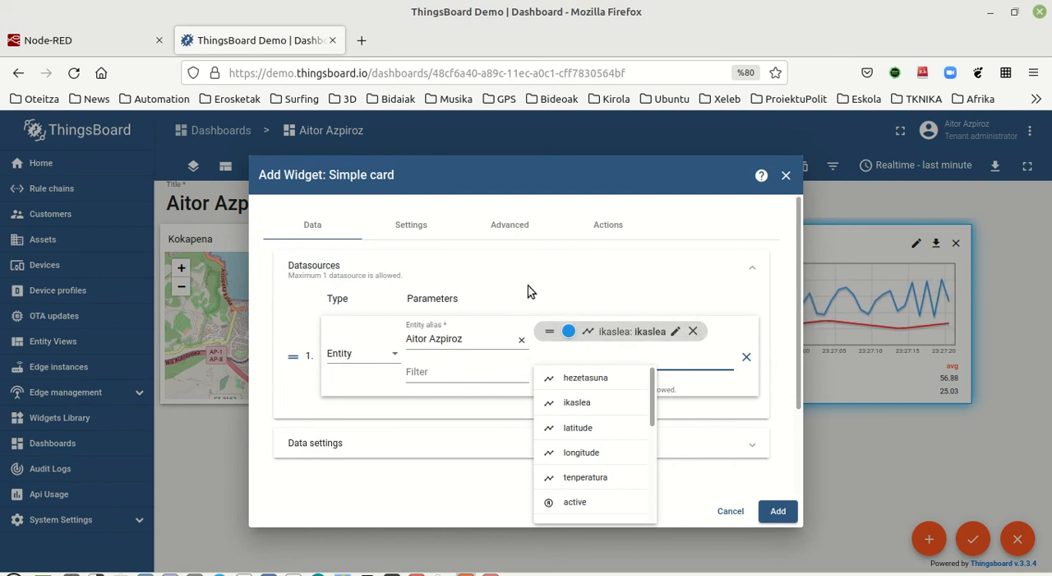
# Step: Change the background colour of the ikaslea card to light green, #3eff72
pyautogui.click(406, 226)
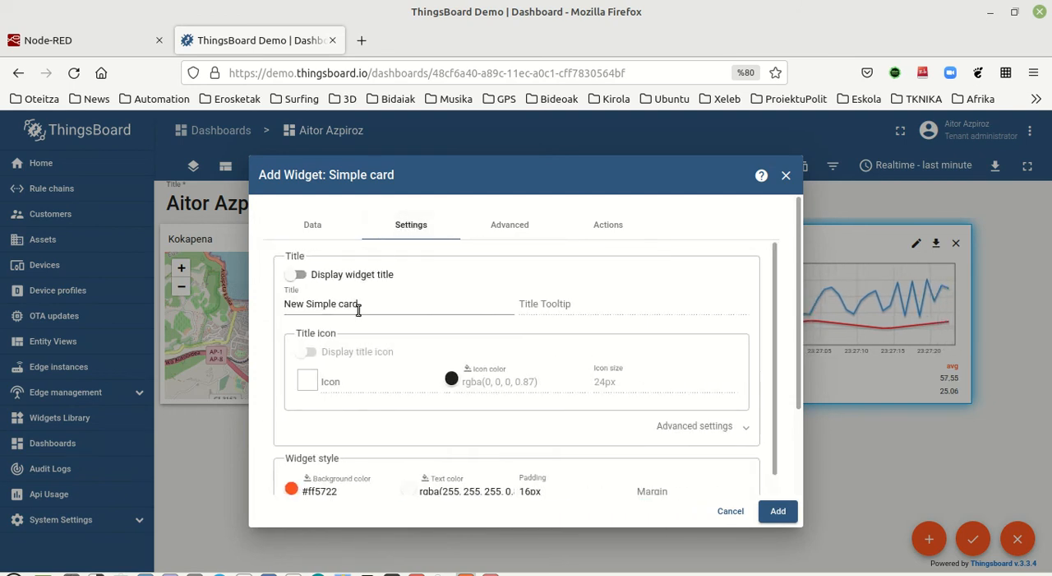
pyautogui.scroll(-3, 325, 469)
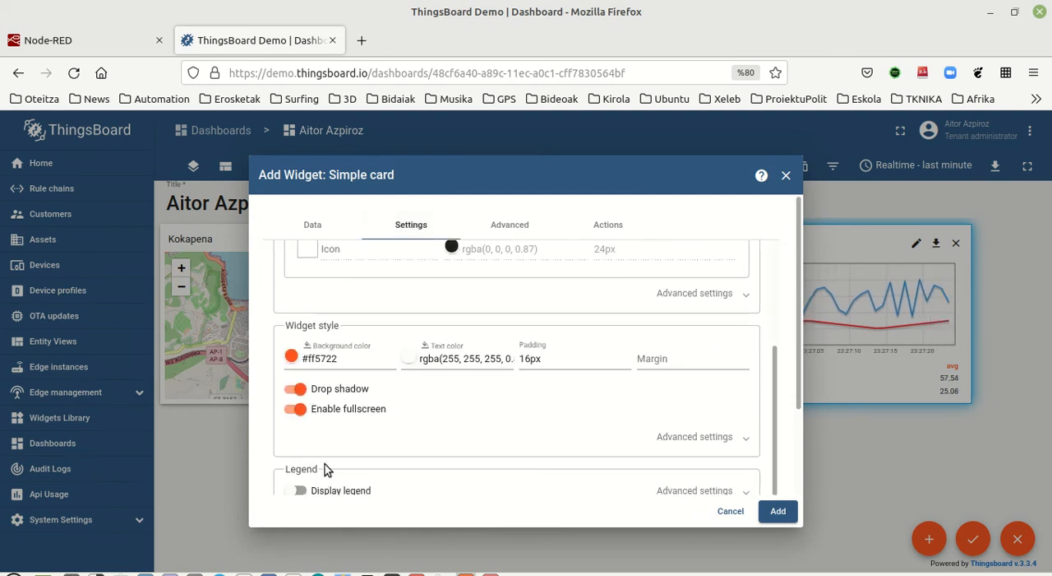
pyautogui.click(291, 356)
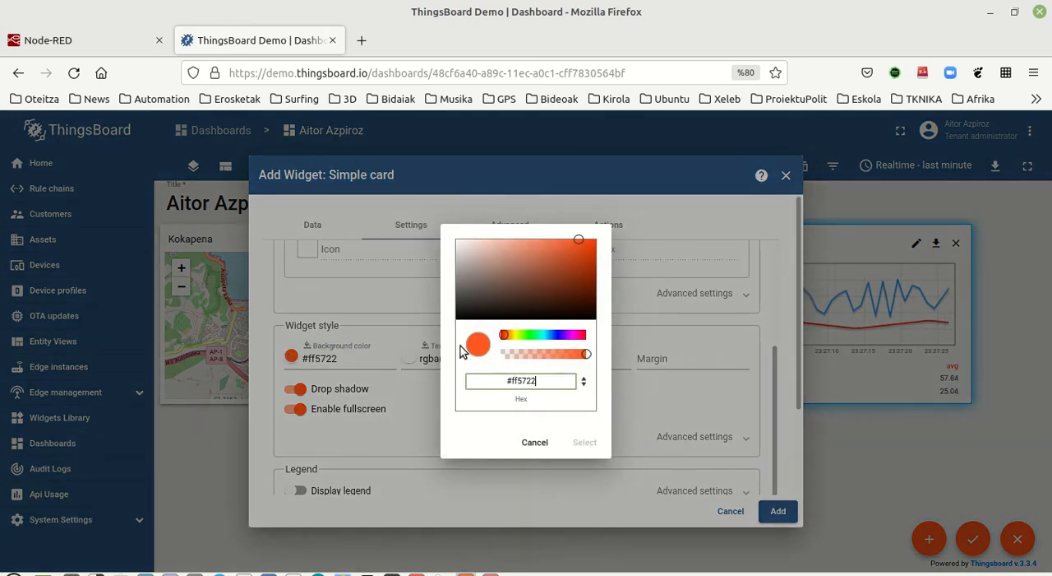
pyautogui.click(533, 335)
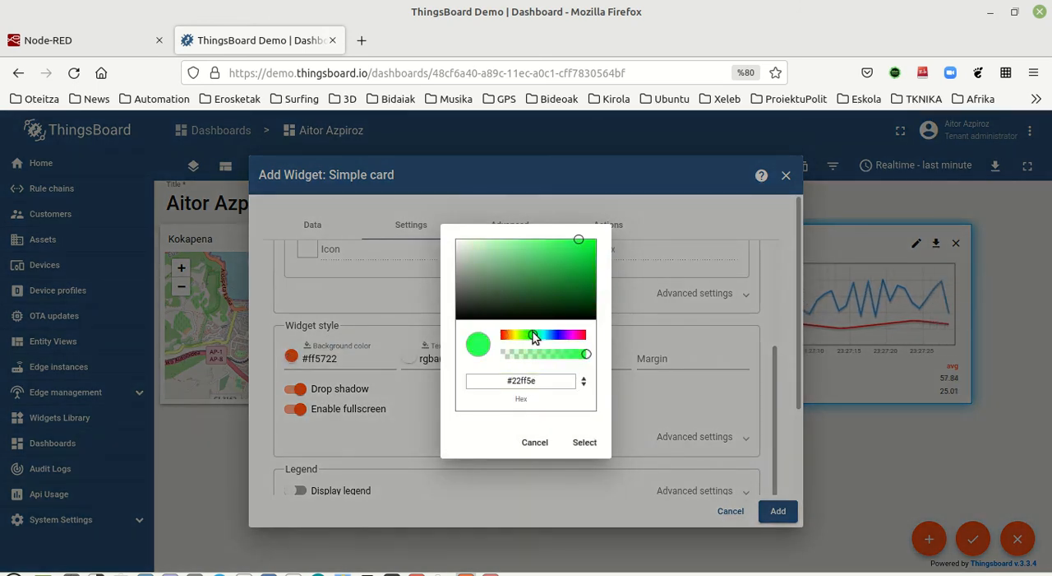
pyautogui.moveTo(592, 247); pyautogui.dragTo(563, 240)
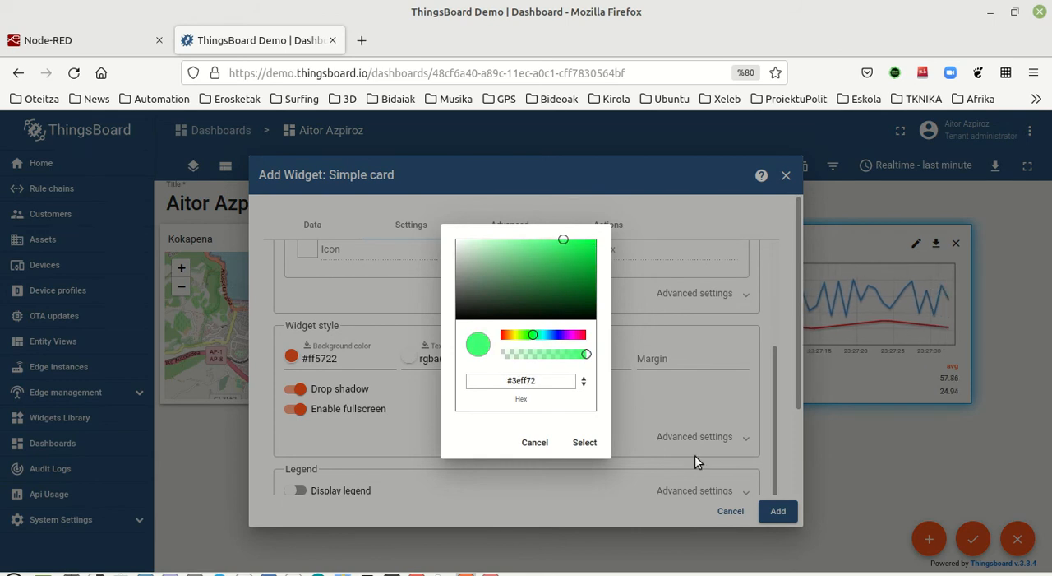
pyautogui.click(584, 444)
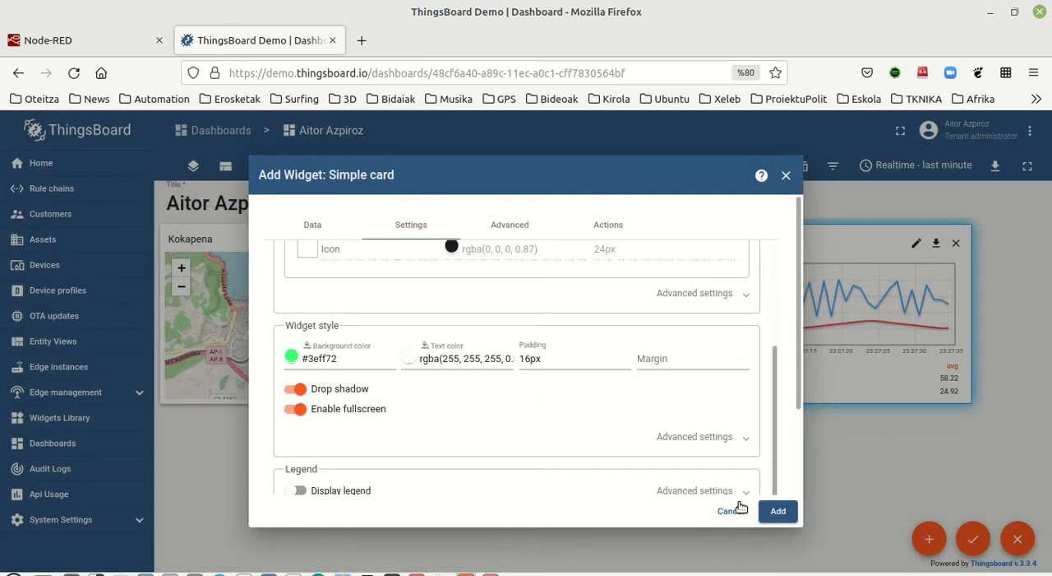
# Step: Add the ikaslea card to the dashboard below the Kokapena map and make it wider and taller
pyautogui.click(778, 511)
pyautogui.moveTo(335, 474); pyautogui.dragTo(405, 485)
pyautogui.moveTo(325, 515); pyautogui.dragTo(370, 546)
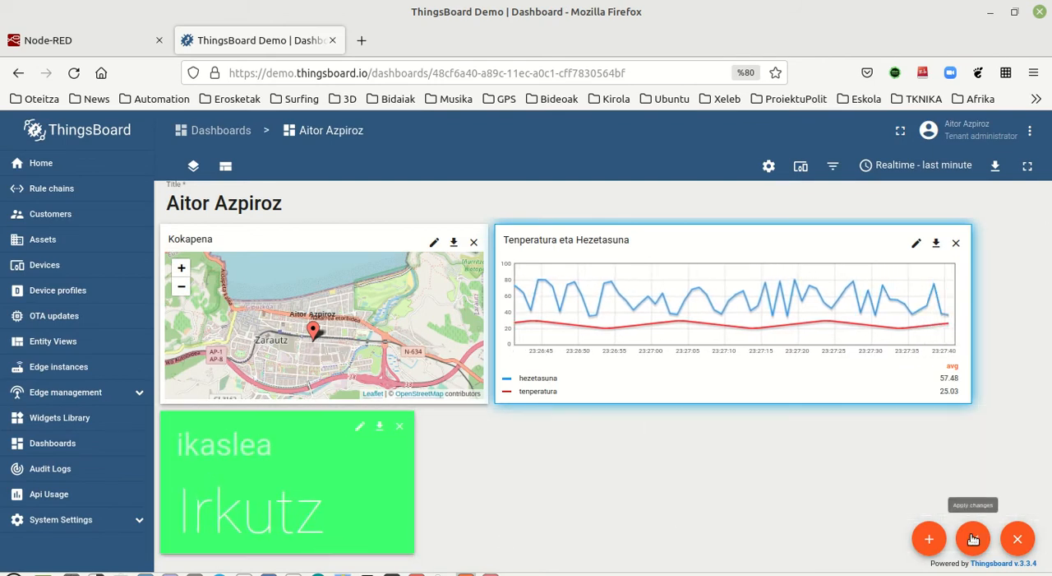
pyautogui.click(929, 539)
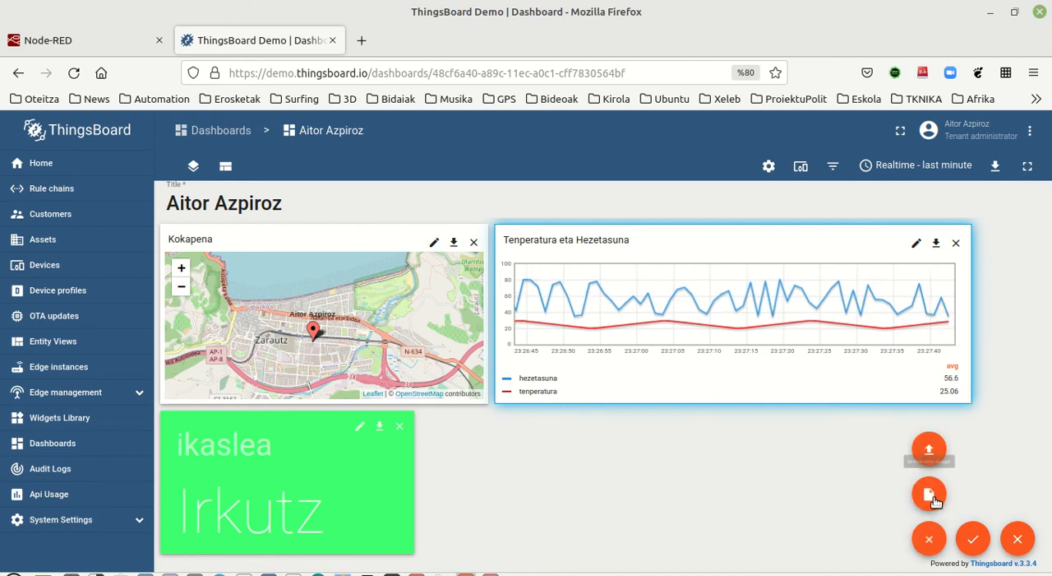
pyautogui.click(929, 493)
pyautogui.click(511, 400)
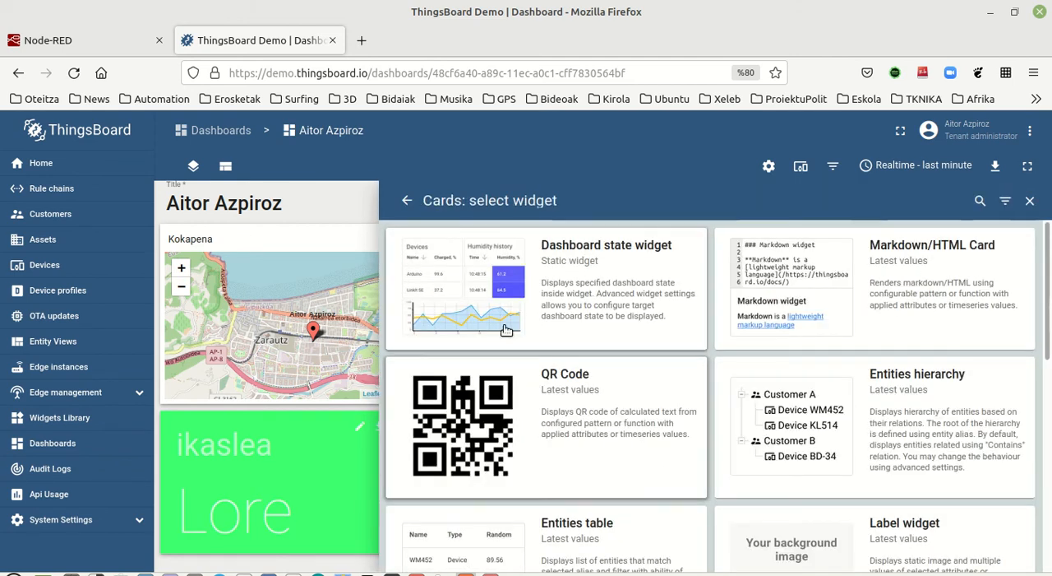
pyautogui.click(503, 298)
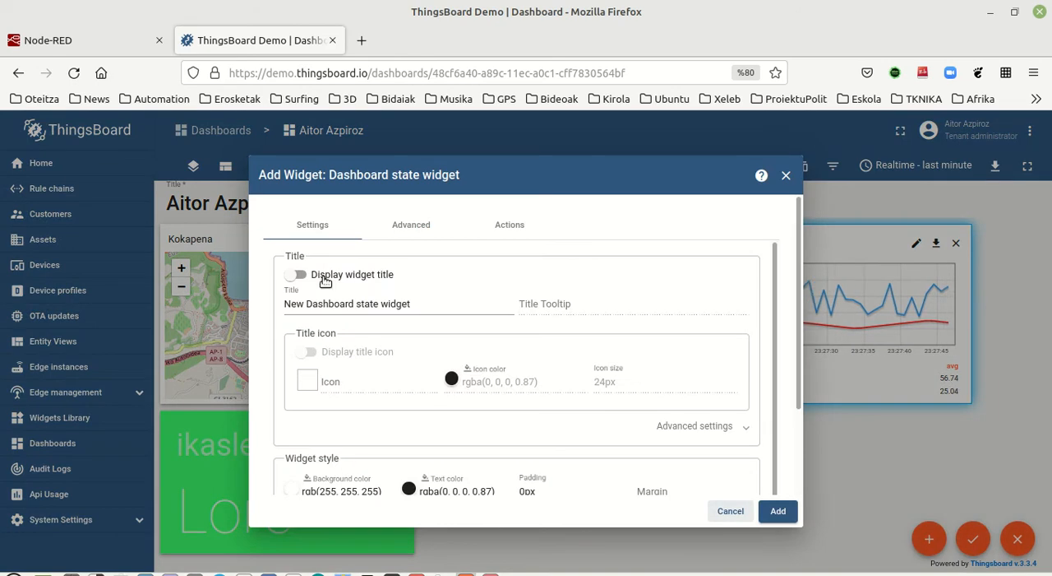
pyautogui.click(730, 511)
# Step: Start a second Simple card widget from the Cards bundle for the humidity value
pyautogui.moveTo(929, 538)
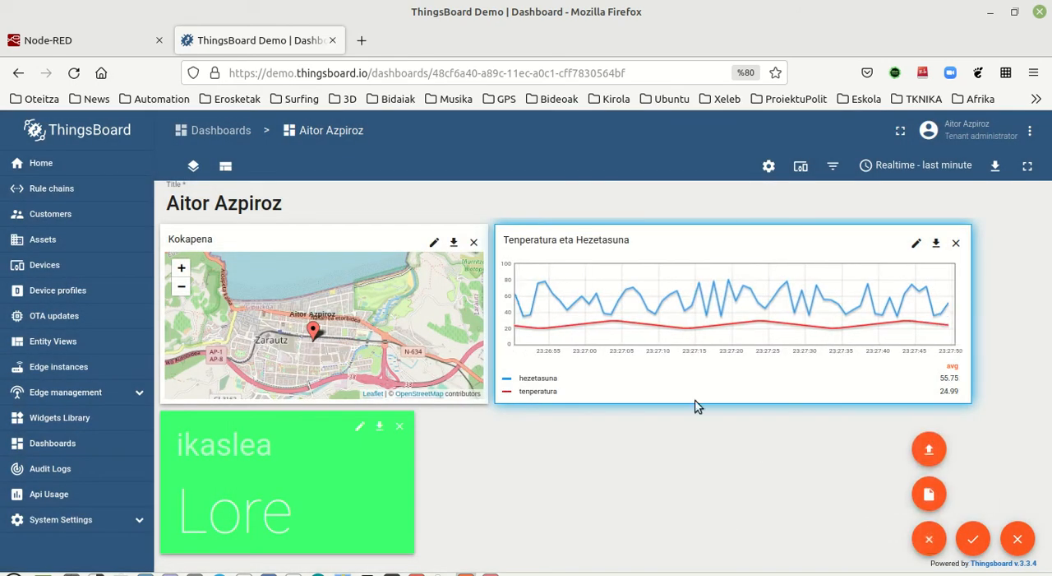
pyautogui.click(931, 491)
pyautogui.click(590, 415)
pyautogui.scroll(-5, 475, 367)
pyautogui.click(475, 367)
# Step: Add an entity datasource to the second card using the existing alias, with the hezetasuna timeseries key
pyautogui.click(316, 316)
pyautogui.click(455, 338)
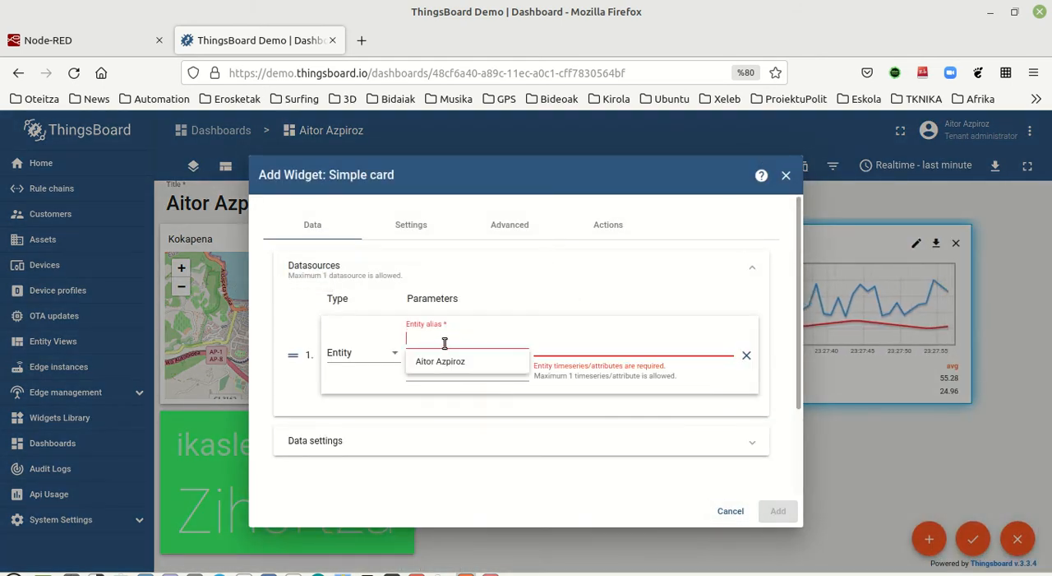
pyautogui.click(441, 363)
pyautogui.click(564, 343)
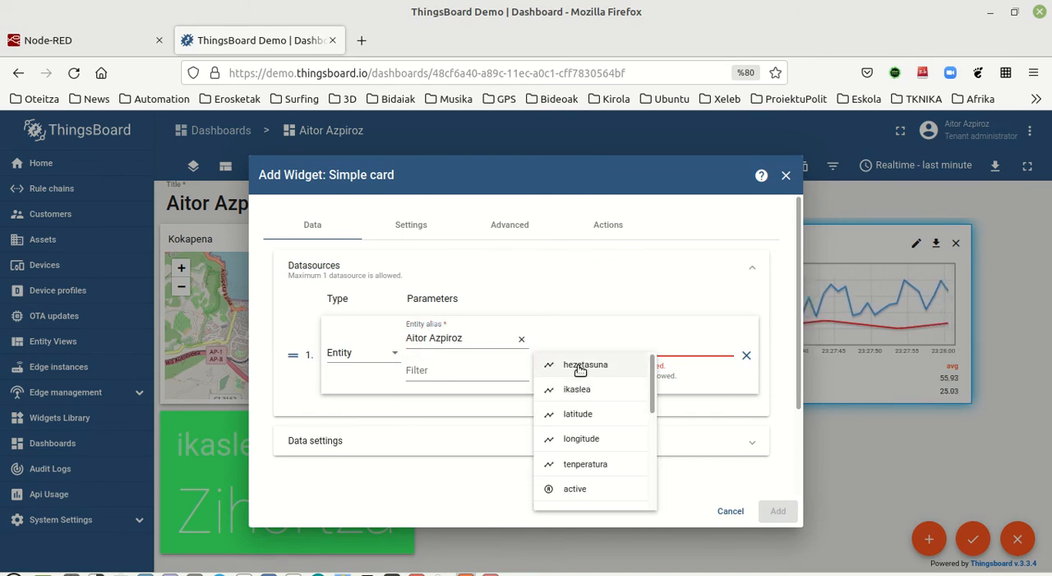
pyautogui.click(582, 366)
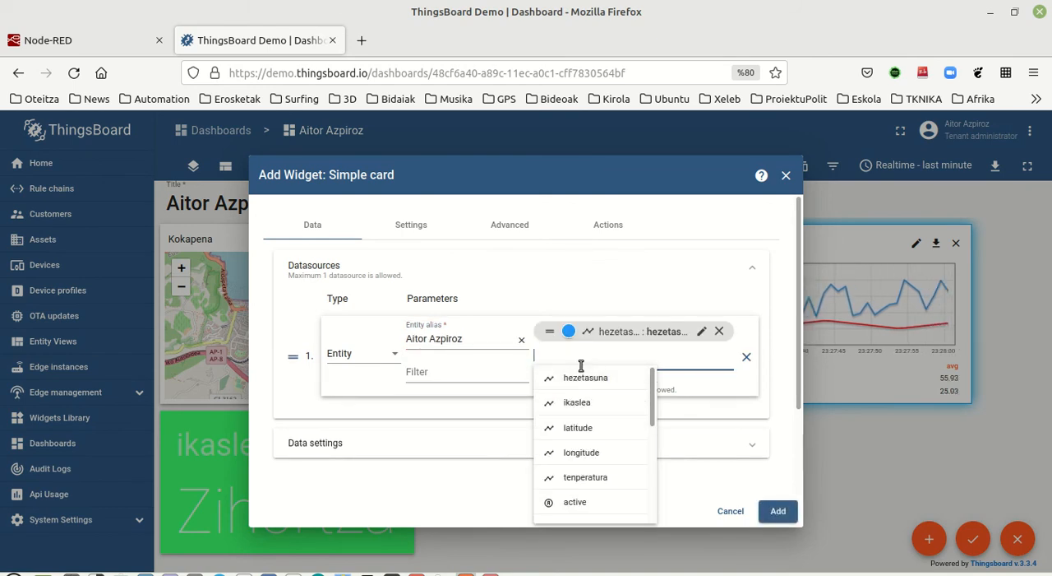
# Step: Add the hezetasuna card to the dashboard and place it below the line chart, aligned with the chart's left edge
pyautogui.click(775, 510)
pyautogui.scroll(-2, 328, 519)
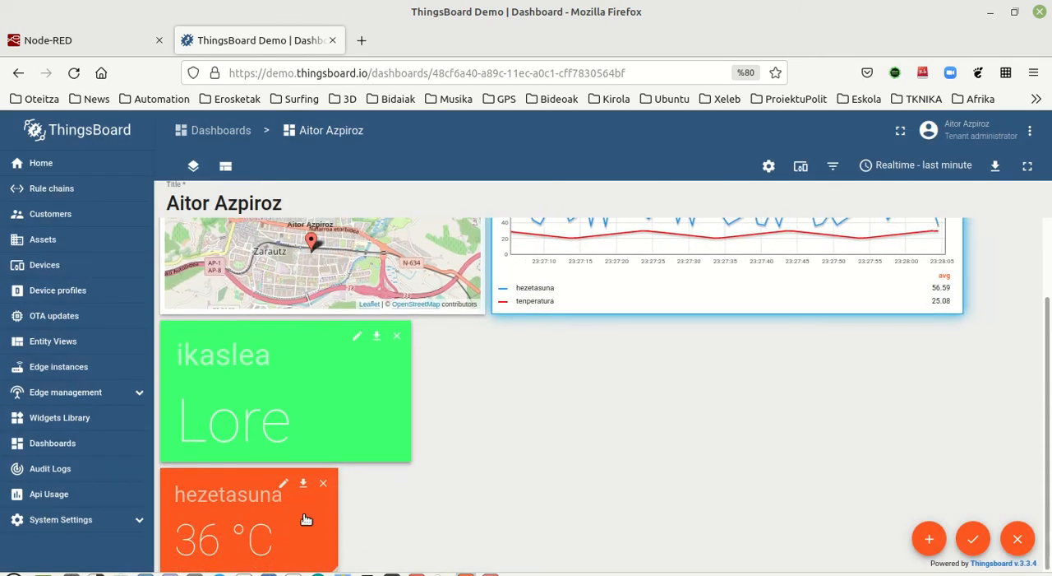
pyautogui.moveTo(260, 500); pyautogui.dragTo(594, 444)
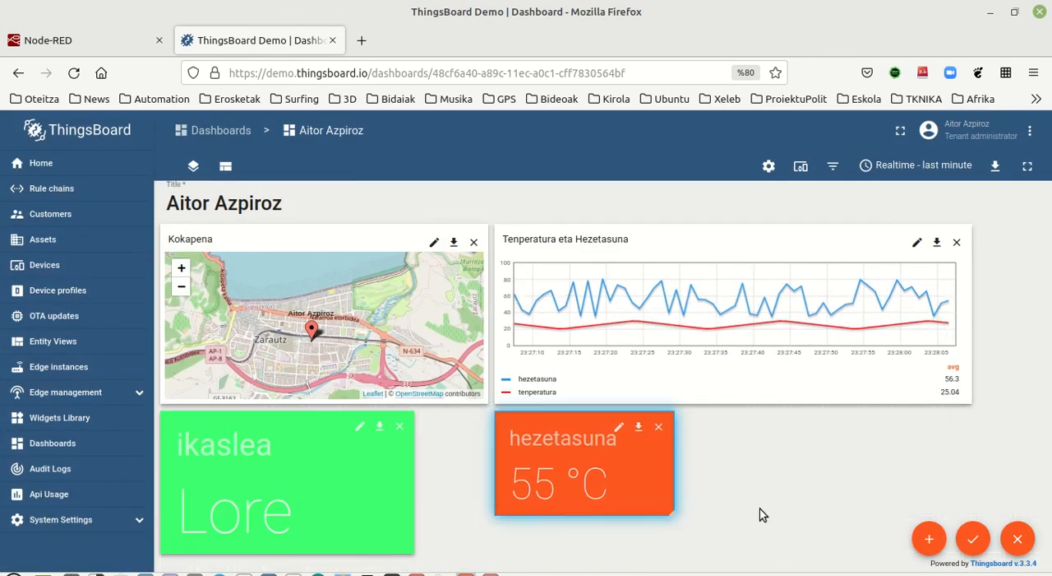
# Step: Start a third Simple card widget from the Cards bundle for the temperature value
pyautogui.click(929, 538)
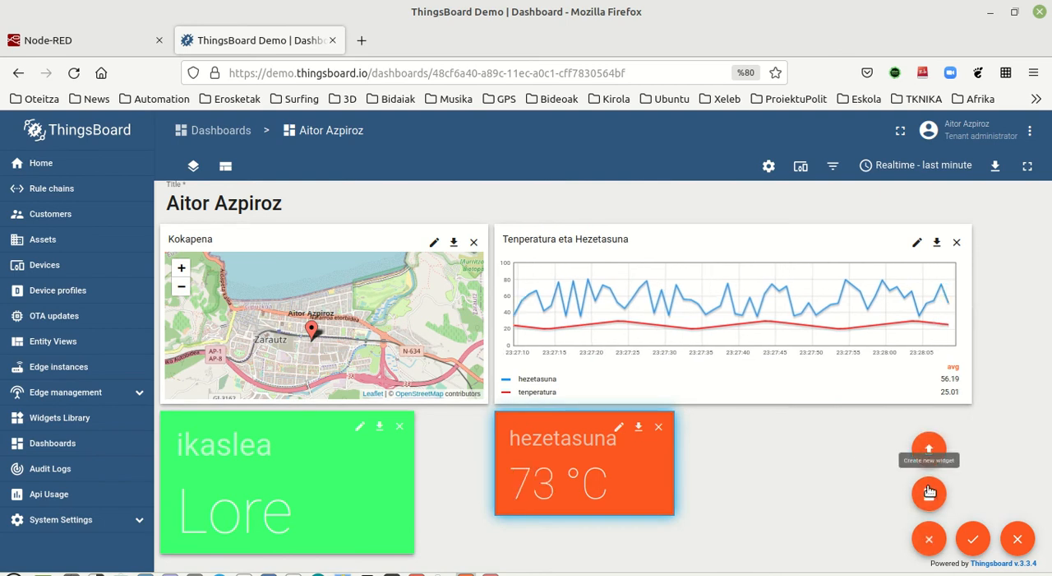
pyautogui.click(927, 491)
pyautogui.scroll(-2, 599, 357)
pyautogui.click(523, 330)
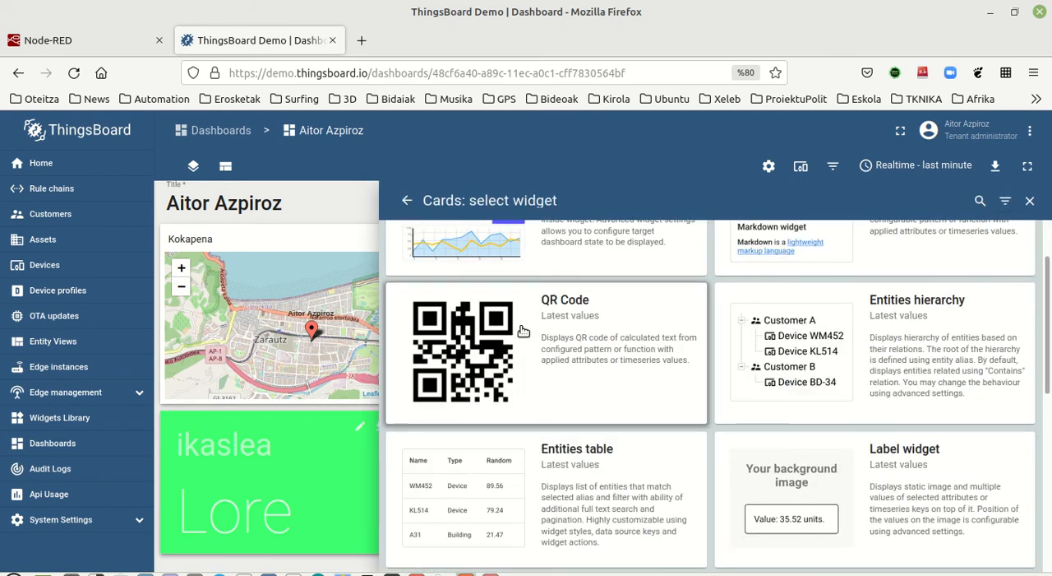
pyautogui.scroll(-3, 523, 330)
pyautogui.click(453, 407)
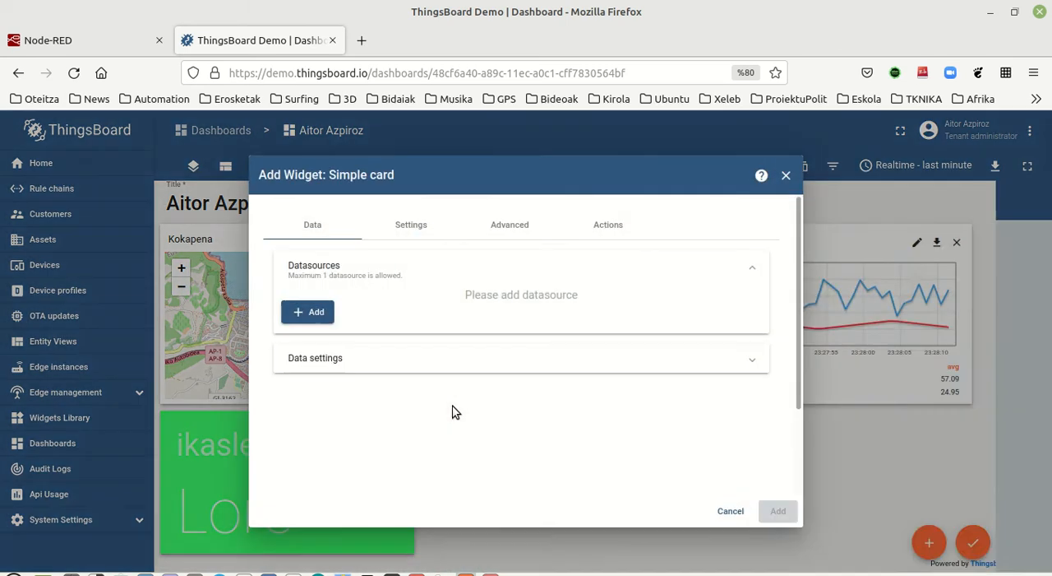
# Step: Add an entity datasource to the third card using the existing alias, with the tenperatura timeseries key
pyautogui.click(327, 312)
pyautogui.click(430, 337)
pyautogui.click(433, 366)
pyautogui.click(564, 348)
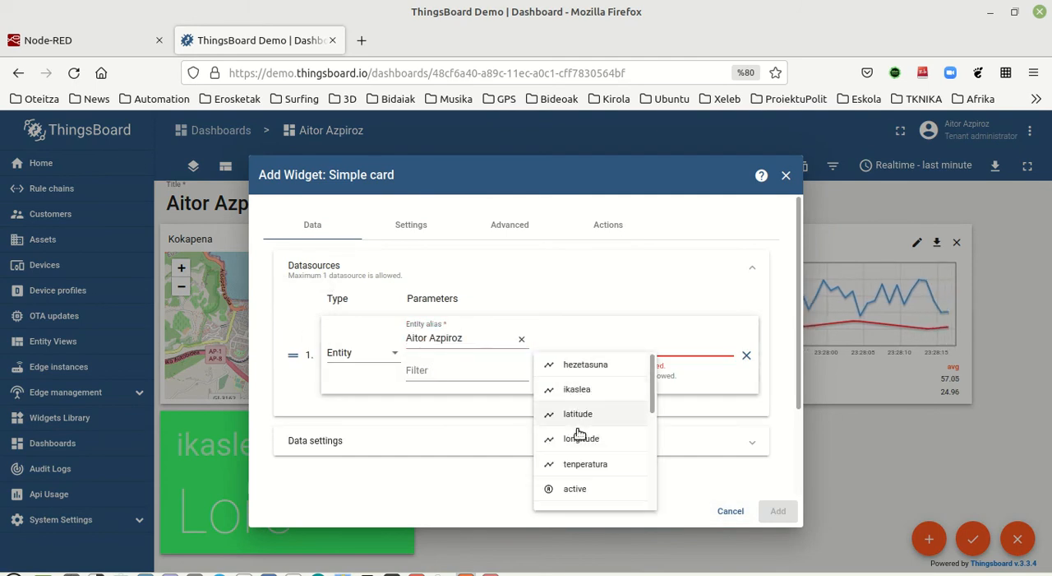
pyautogui.click(578, 465)
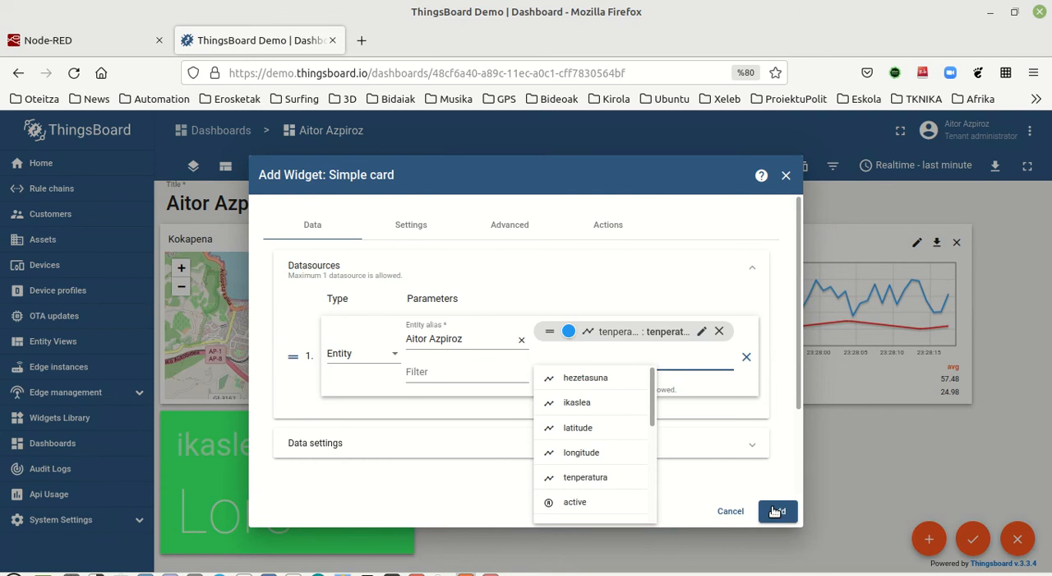
# Step: Add the tenperatura card below the line chart's right end and make it and the hezetasuna card as tall as the ikaslea card
pyautogui.click(775, 512)
pyautogui.moveTo(222, 491); pyautogui.dragTo(772, 425)
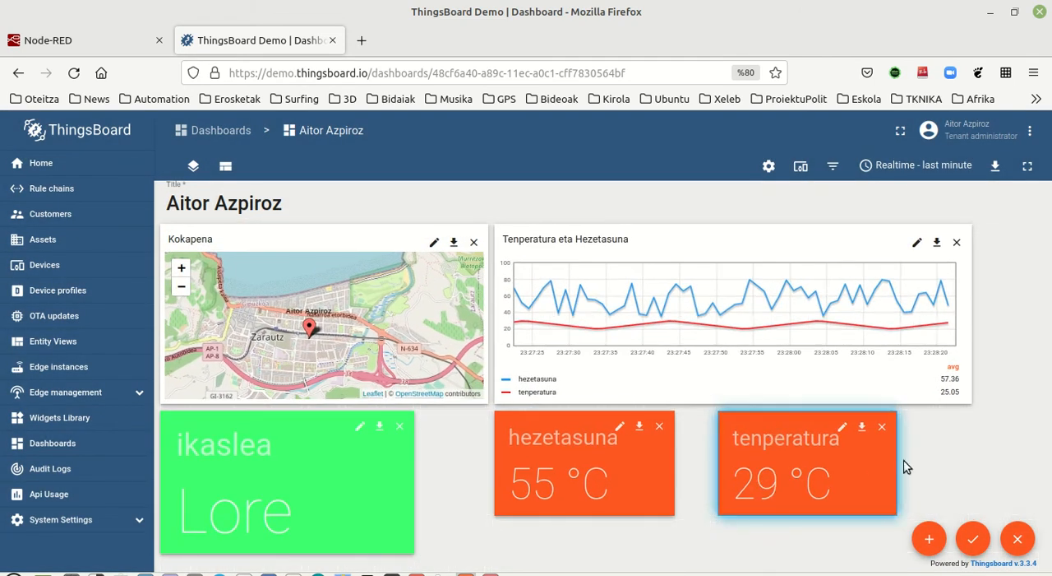
pyautogui.moveTo(559, 516); pyautogui.dragTo(558, 542)
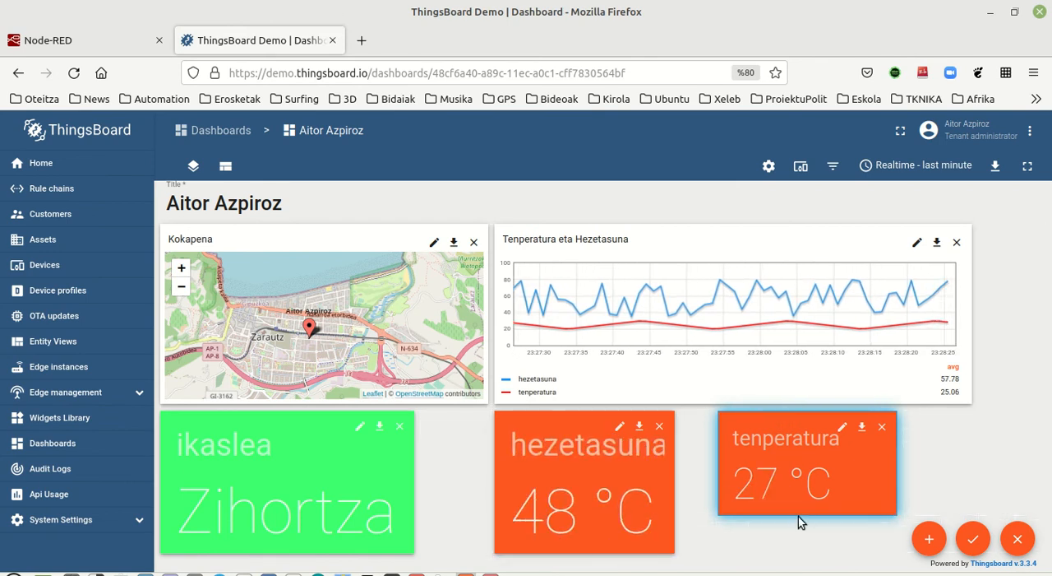
pyautogui.moveTo(798, 517); pyautogui.dragTo(798, 532)
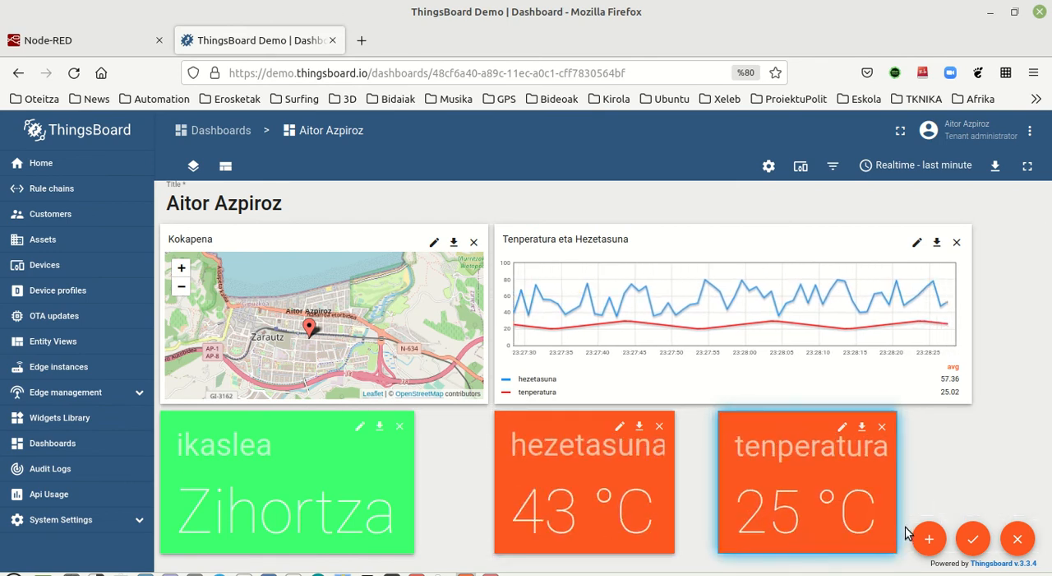
pyautogui.moveTo(782, 436); pyautogui.dragTo(857, 428)
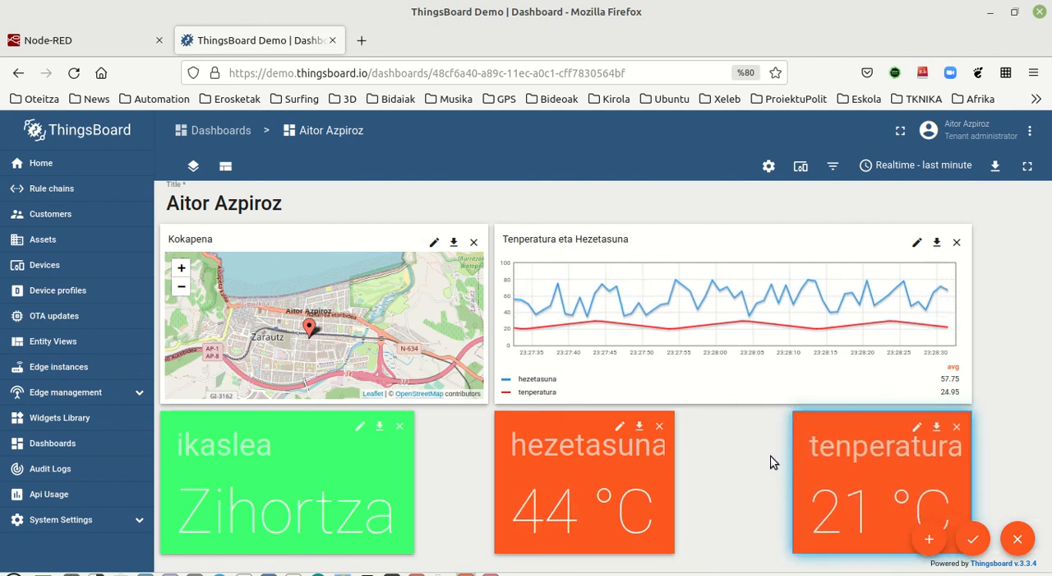
# Step: Widen the hezetasuna and tenperatura cards, narrow the Kokapena map with the ikaslea card matched to its width, and save the dashboard
pyautogui.moveTo(794, 462); pyautogui.dragTo(754, 467)
pyautogui.moveTo(672, 460); pyautogui.dragTo(712, 465)
pyautogui.moveTo(413, 447); pyautogui.dragTo(488, 451)
pyautogui.moveTo(489, 319); pyautogui.dragTo(450, 319)
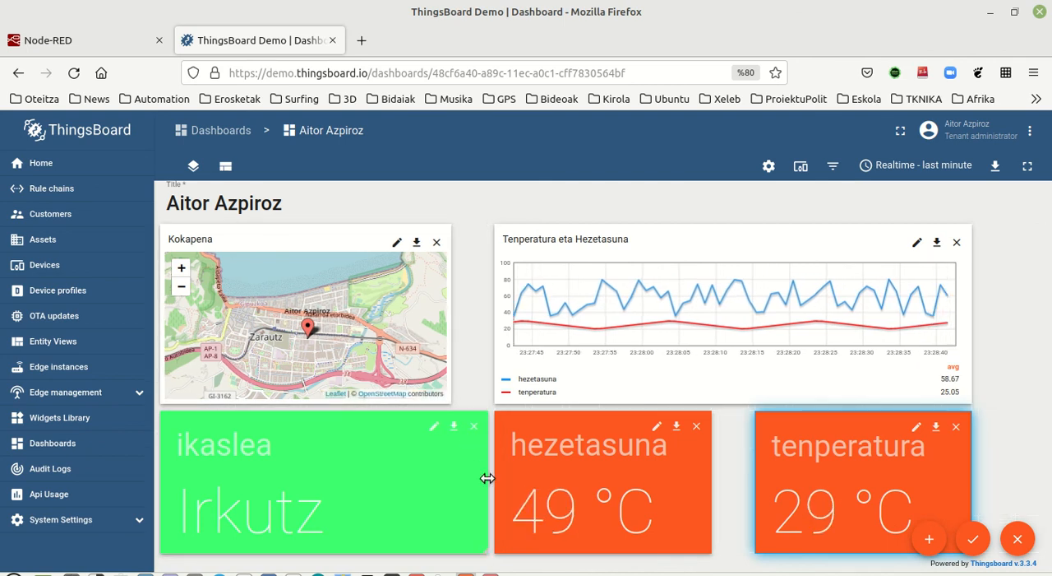
pyautogui.moveTo(487, 477); pyautogui.dragTo(449, 473)
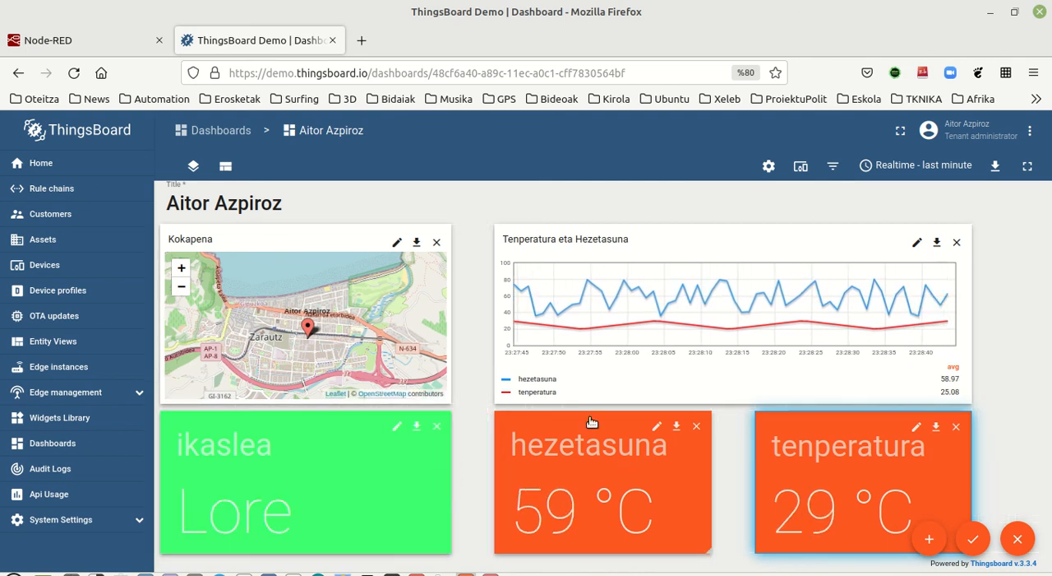
pyautogui.click(980, 536)
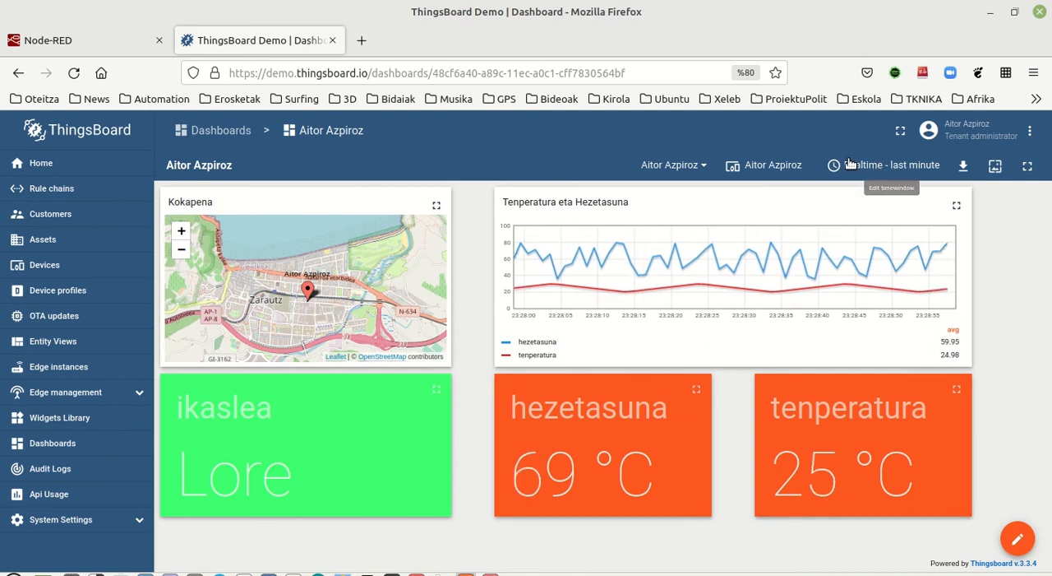
# Step: Set the dashboard's realtime time window to the last 5 minutes
pyautogui.click(905, 168)
pyautogui.click(775, 247)
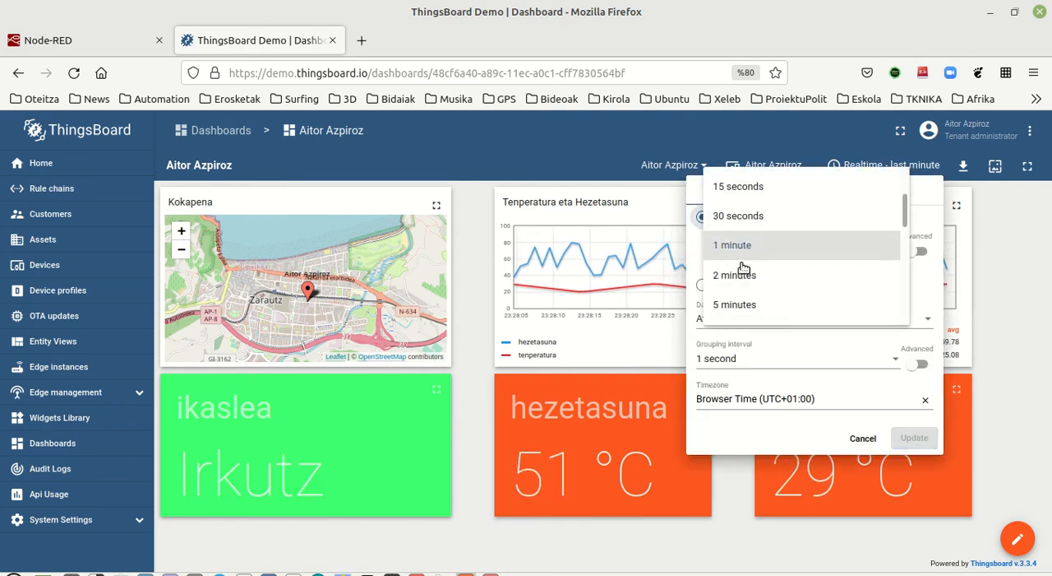
pyautogui.click(749, 304)
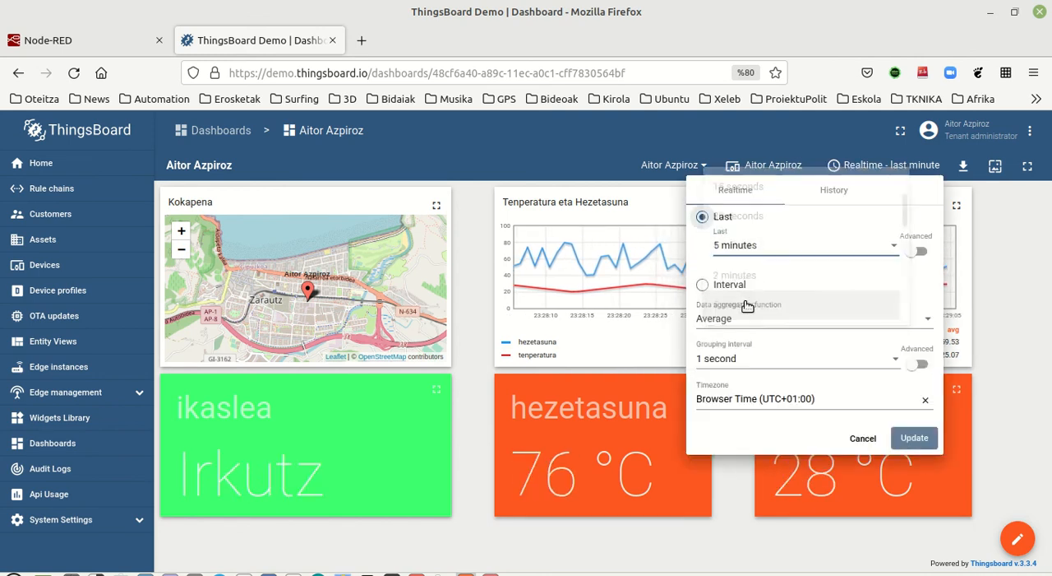
pyautogui.click(914, 436)
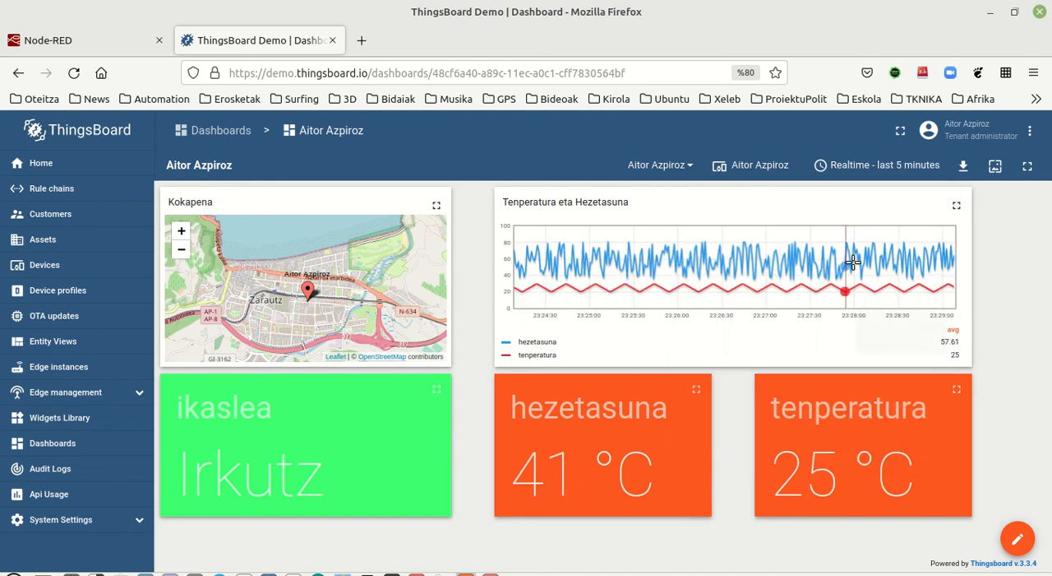
# Step: Examine the realtime ranges offered for the dashboard's time window
pyautogui.click(876, 165)
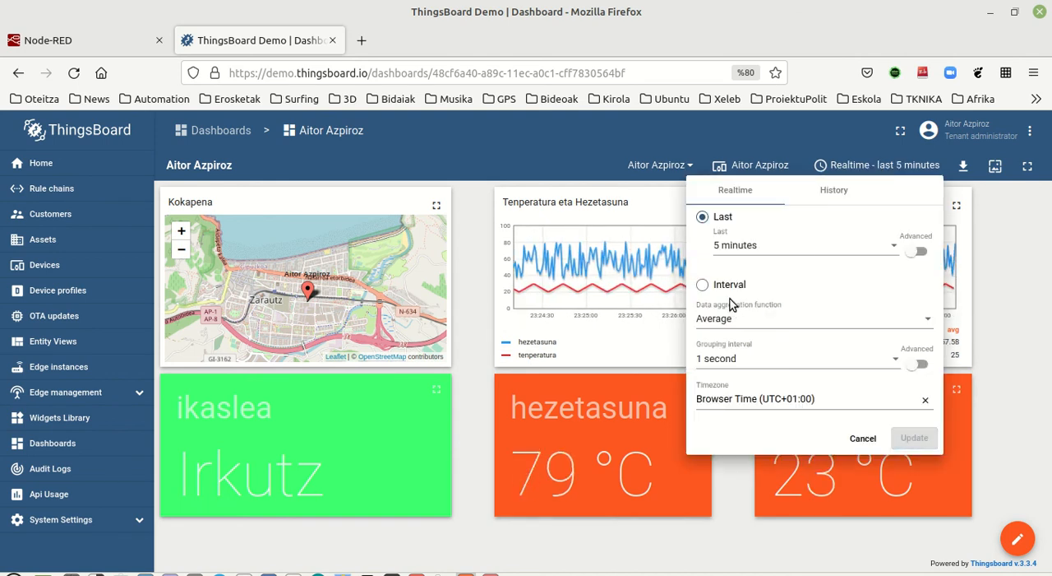
pyautogui.click(735, 245)
pyautogui.scroll(-2, 748, 298)
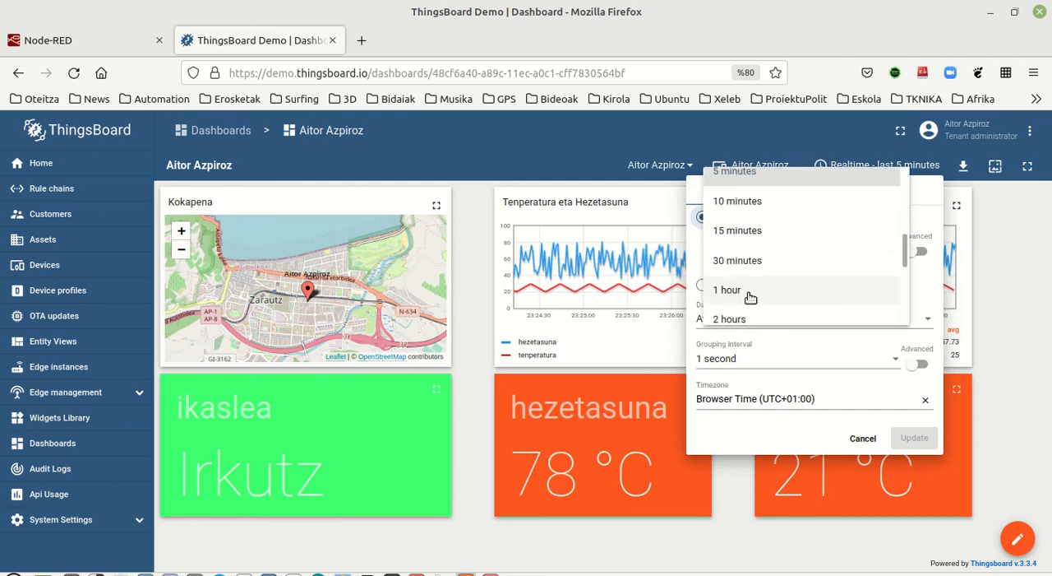
pyautogui.scroll(-2, 750, 298)
pyautogui.scroll(2, 790, 239)
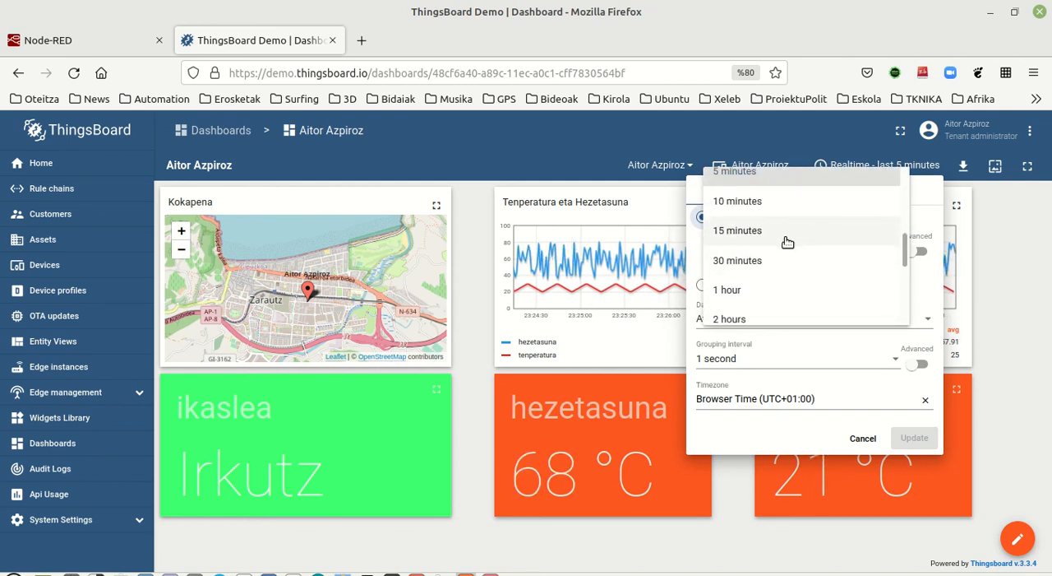
pyautogui.scroll(2, 787, 241)
pyautogui.click(733, 178)
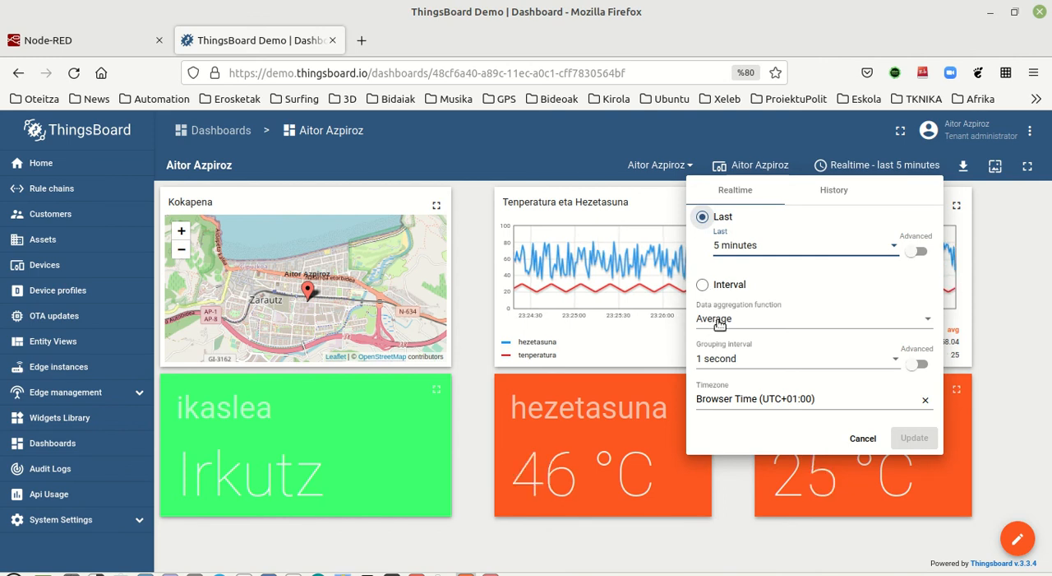
pyautogui.click(863, 437)
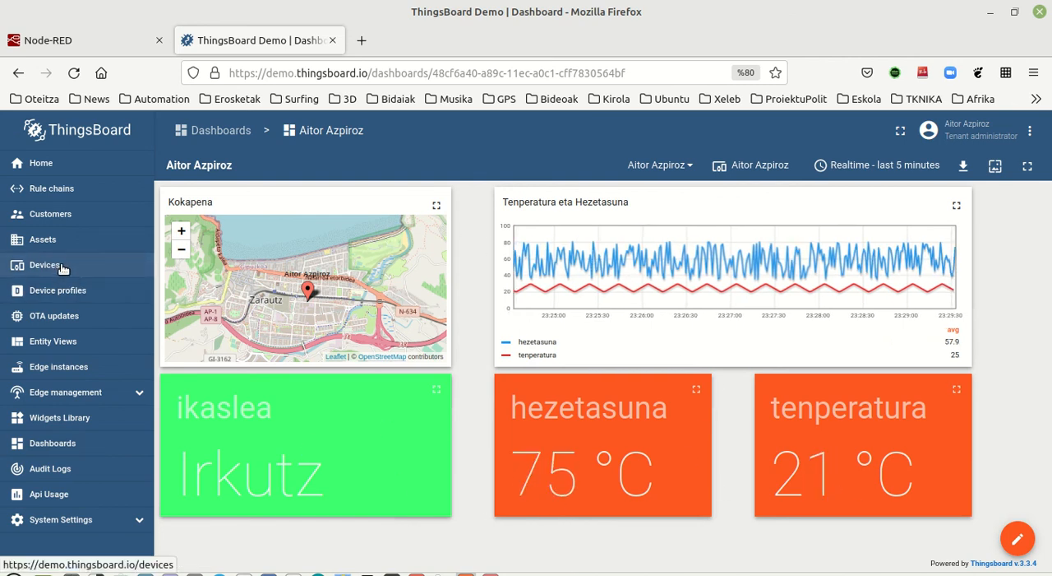
# Step: Make the device public from the Devices page so that others can access its data
pyautogui.click(58, 269)
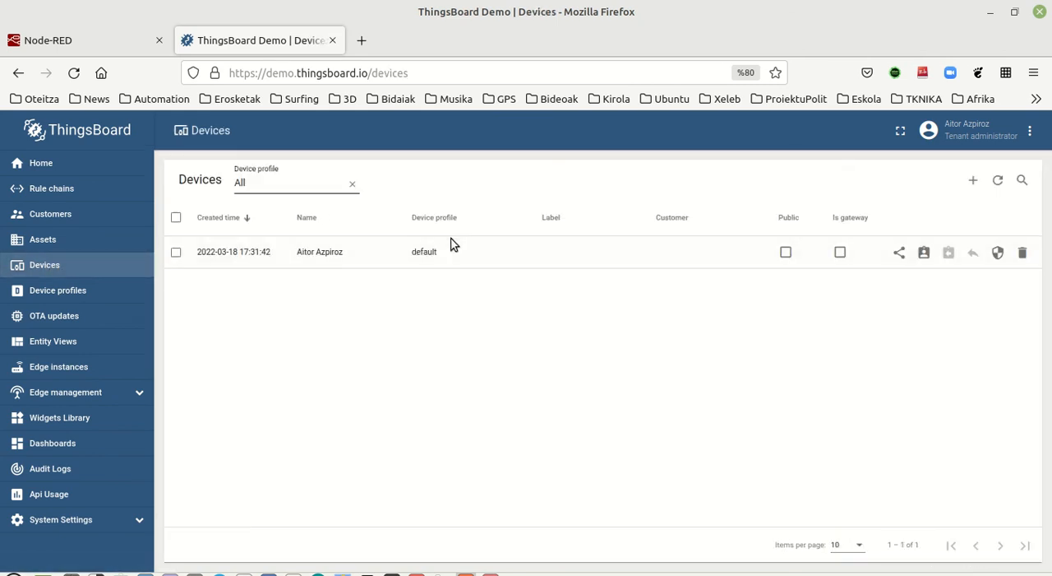
pyautogui.click(898, 253)
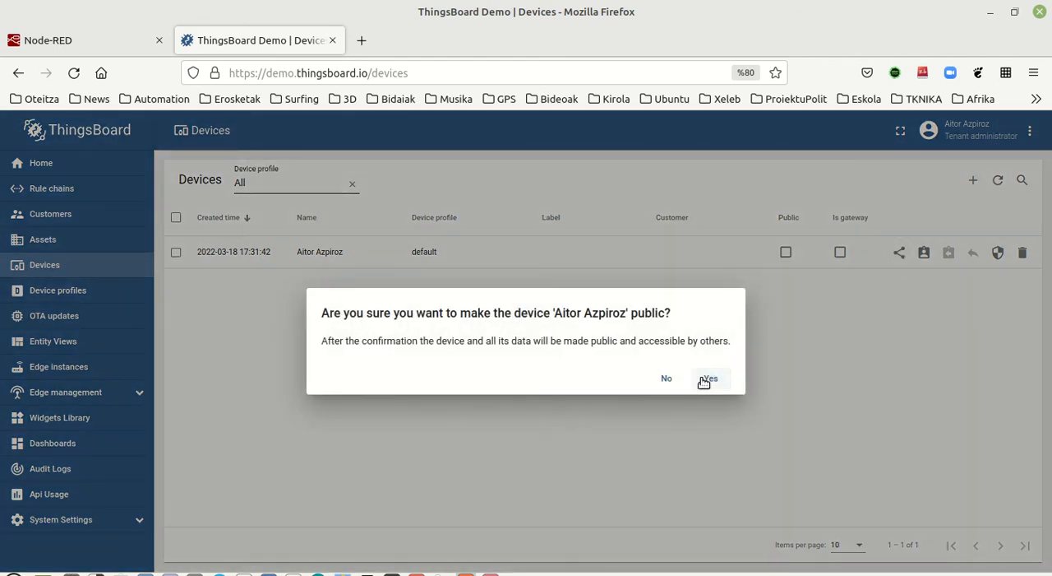
pyautogui.click(711, 379)
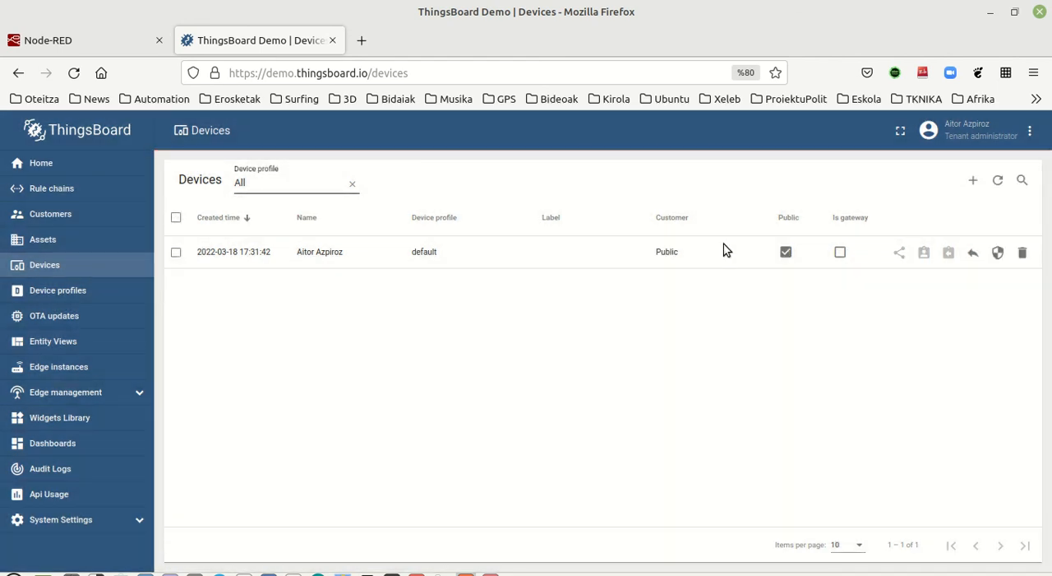
# Step: Make the dashboard public from the Dashboards page and open its public link in a new browser tab
pyautogui.click(61, 442)
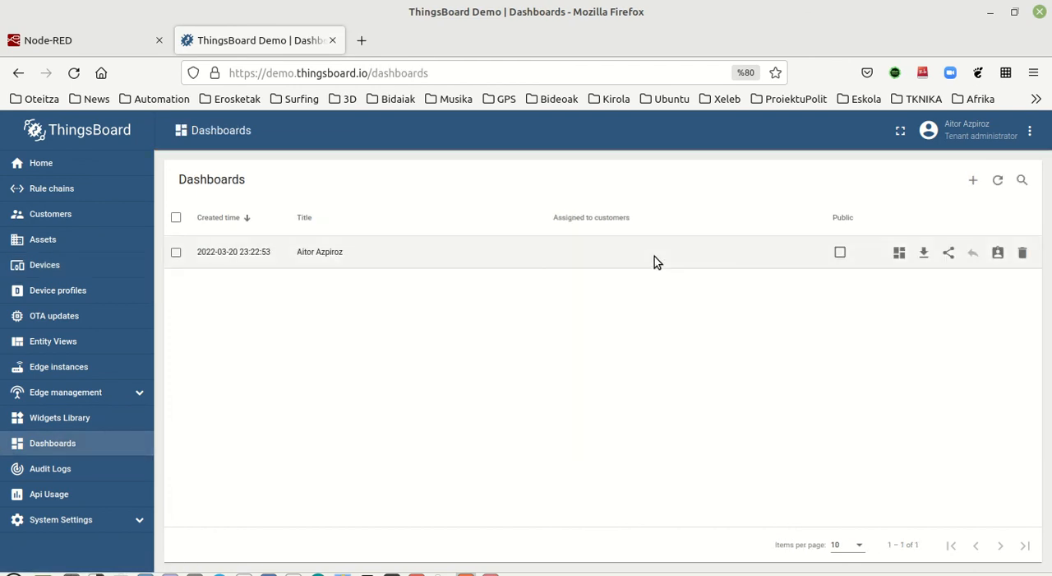
pyautogui.click(949, 253)
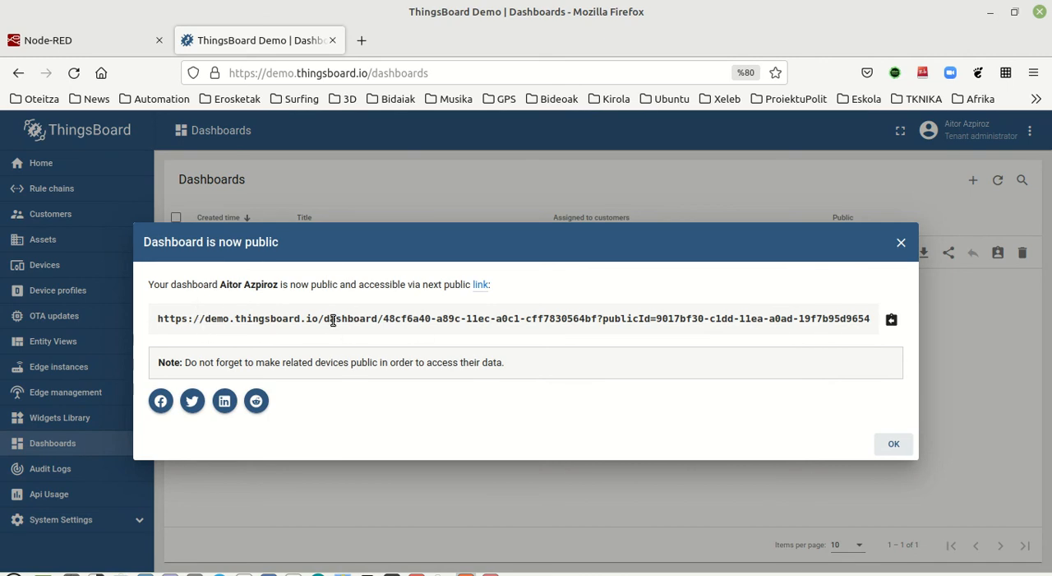
pyautogui.tripleClick(410, 317)
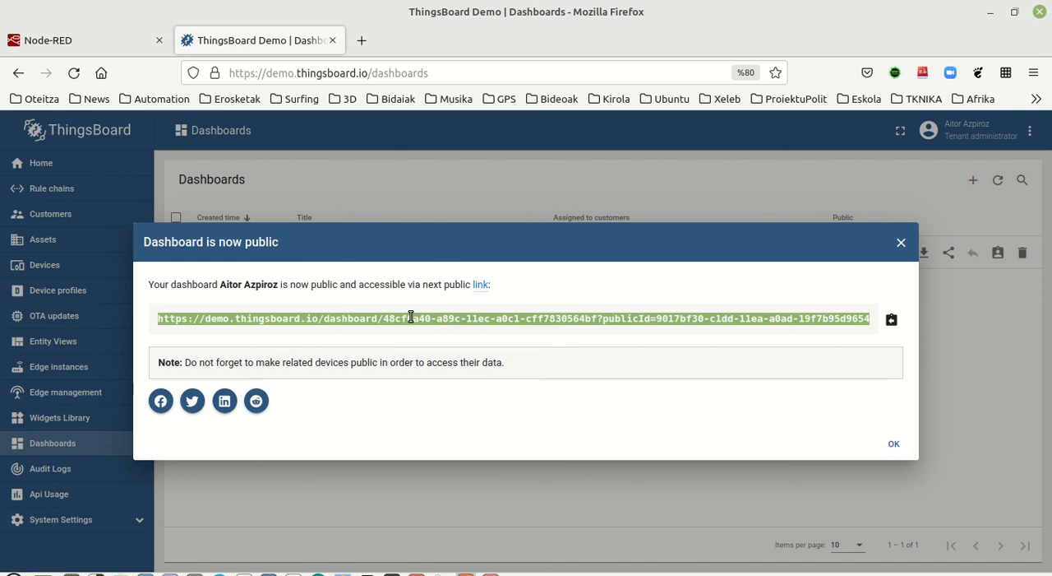
pyautogui.click(363, 41)
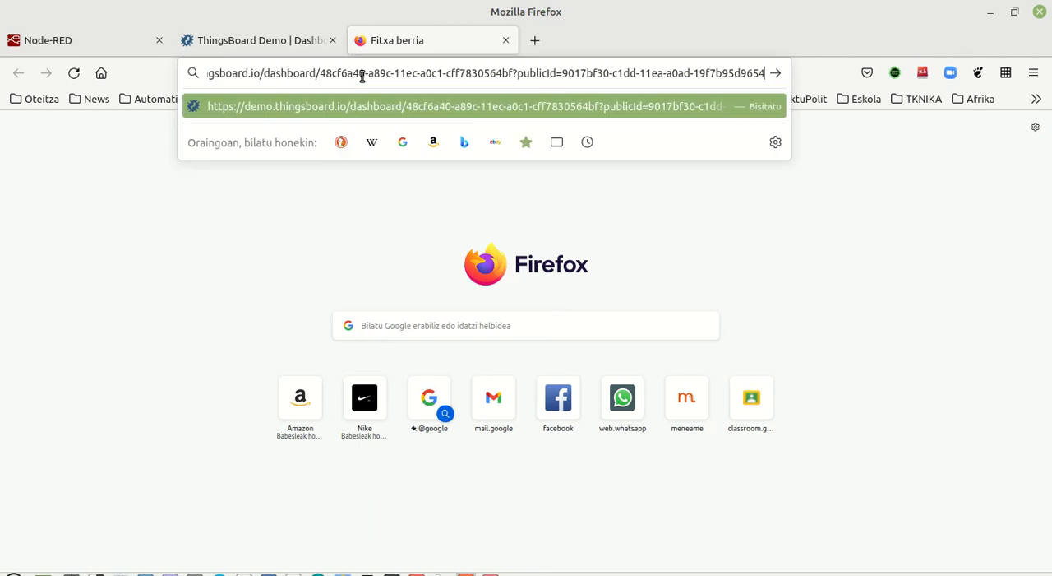
pyautogui.press('Return')
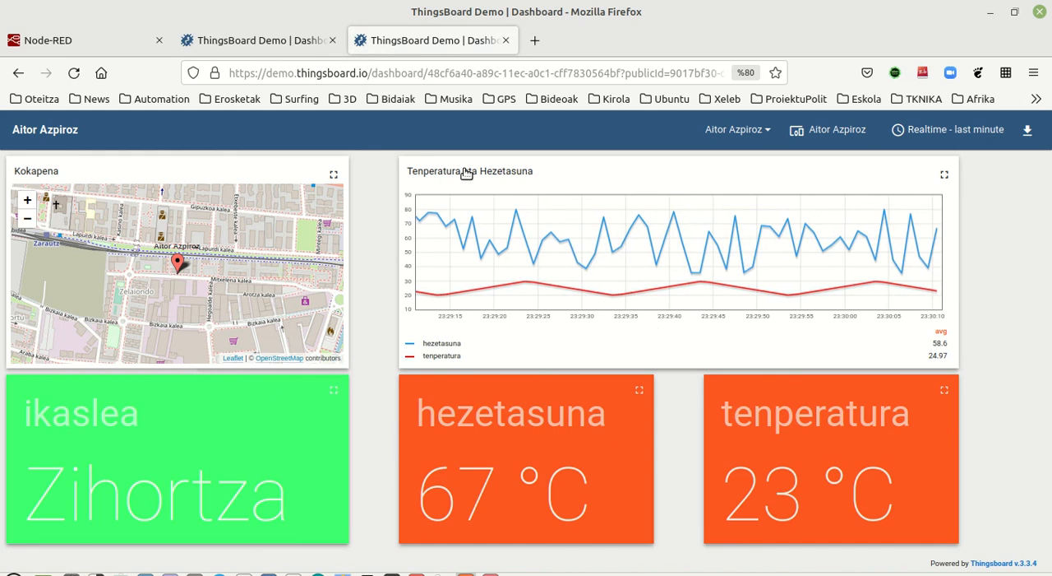
pyautogui.click(411, 73)
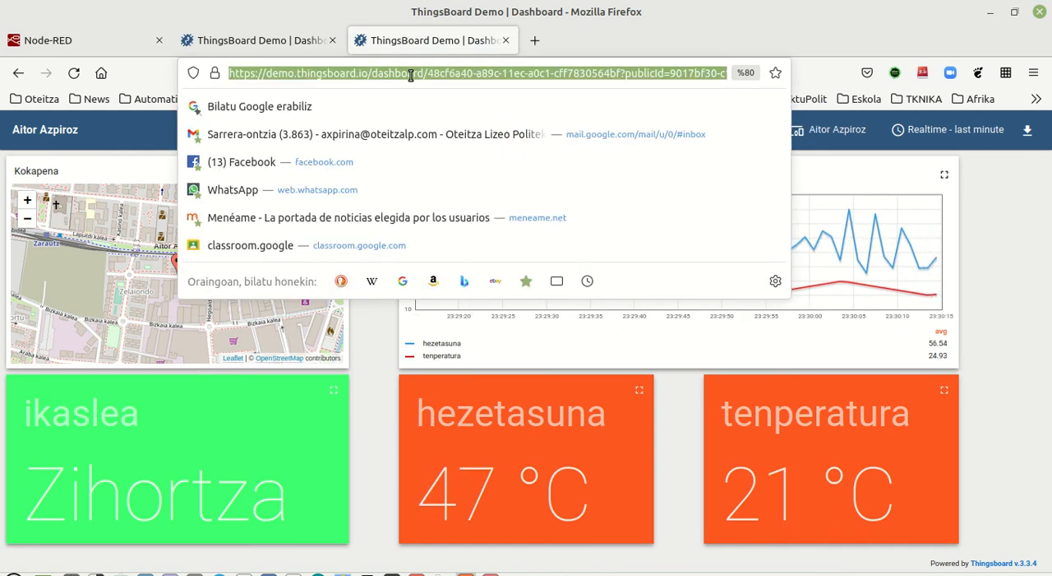
pyautogui.click(282, 73)
pyautogui.click(154, 72)
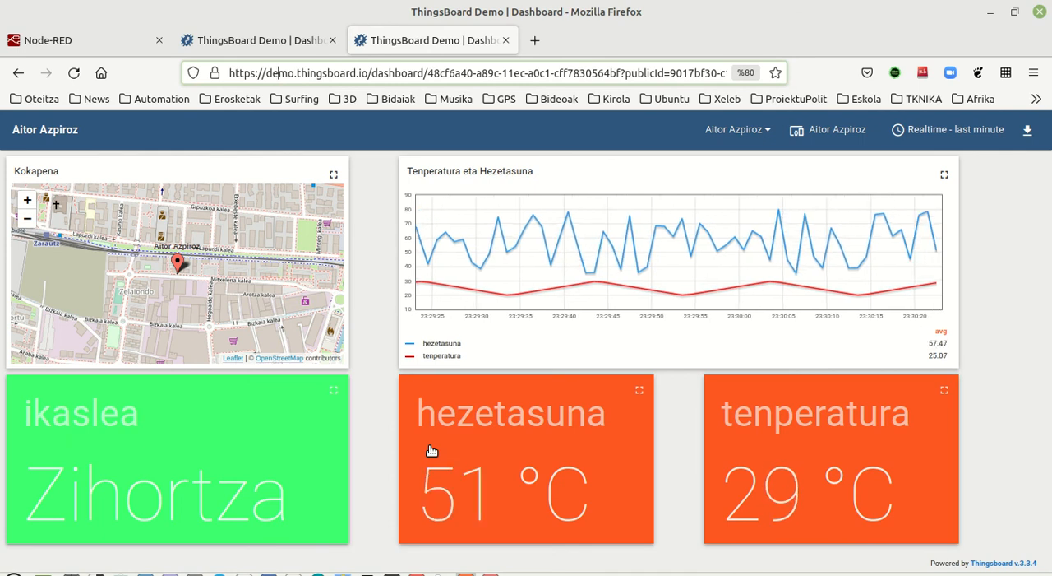
pyautogui.moveTo(869, 284)
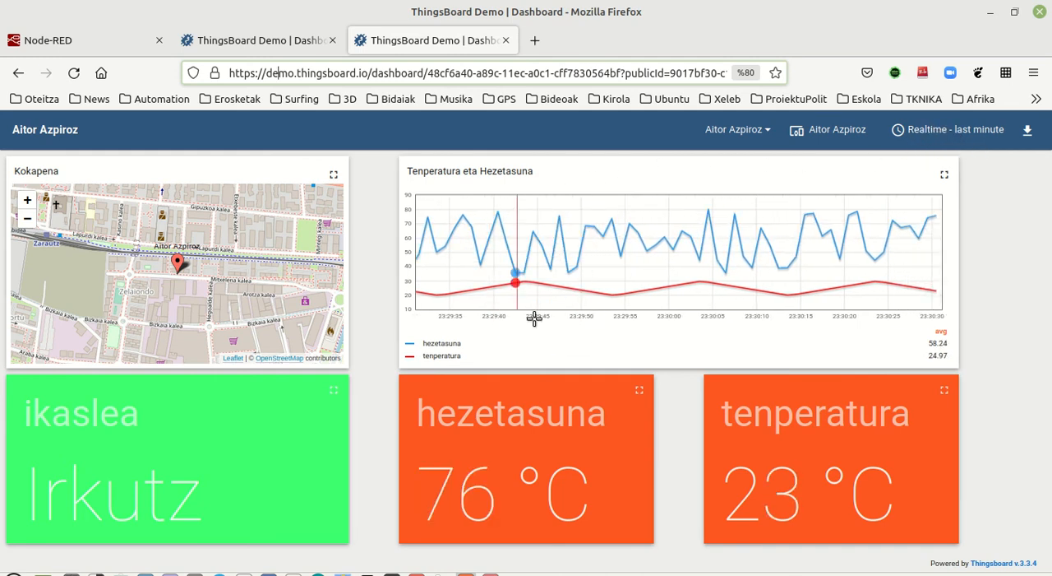
pyautogui.click(950, 129)
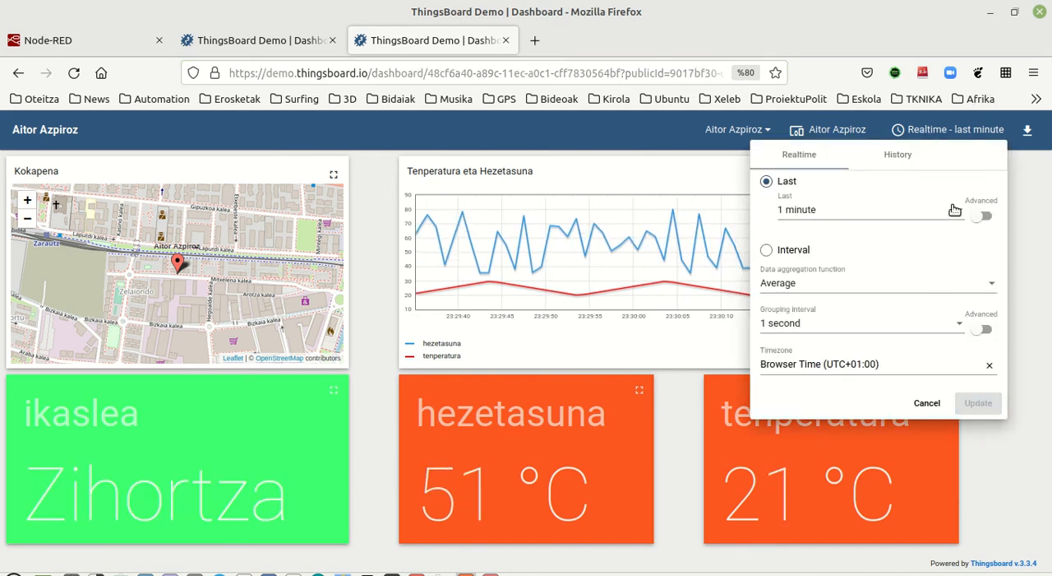
pyautogui.click(1037, 247)
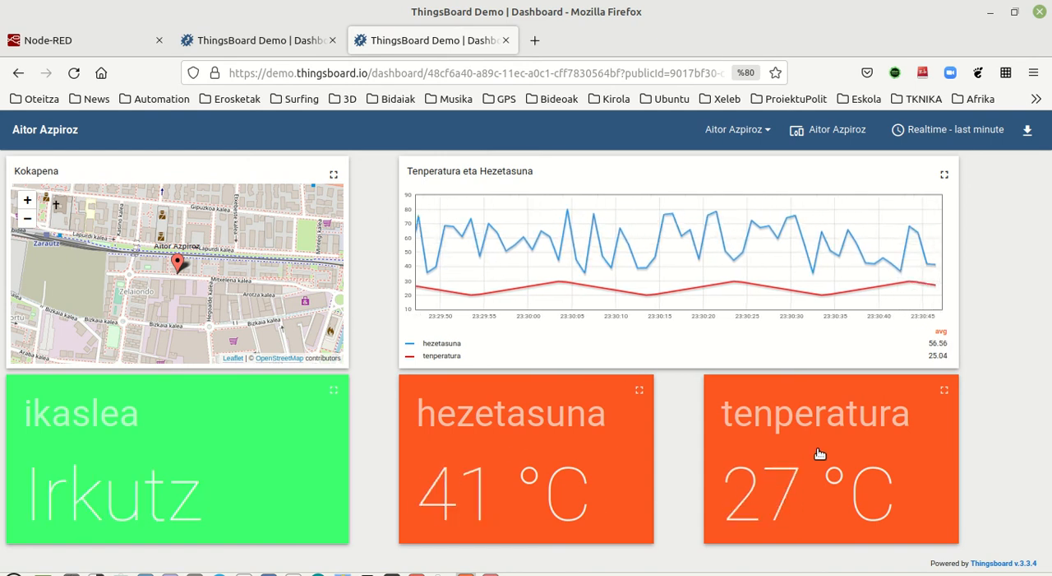
pyautogui.moveTo(491, 573)
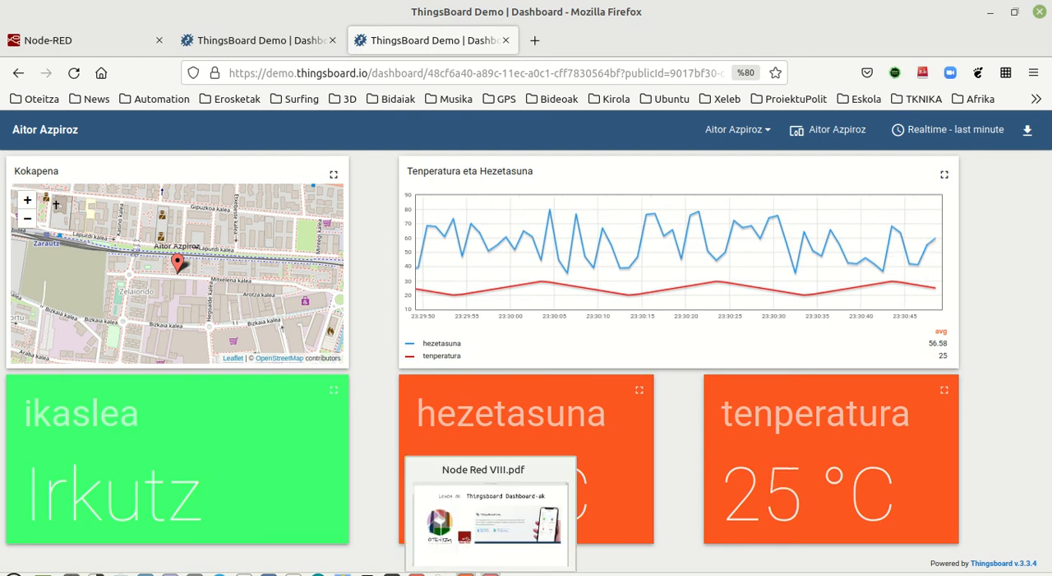